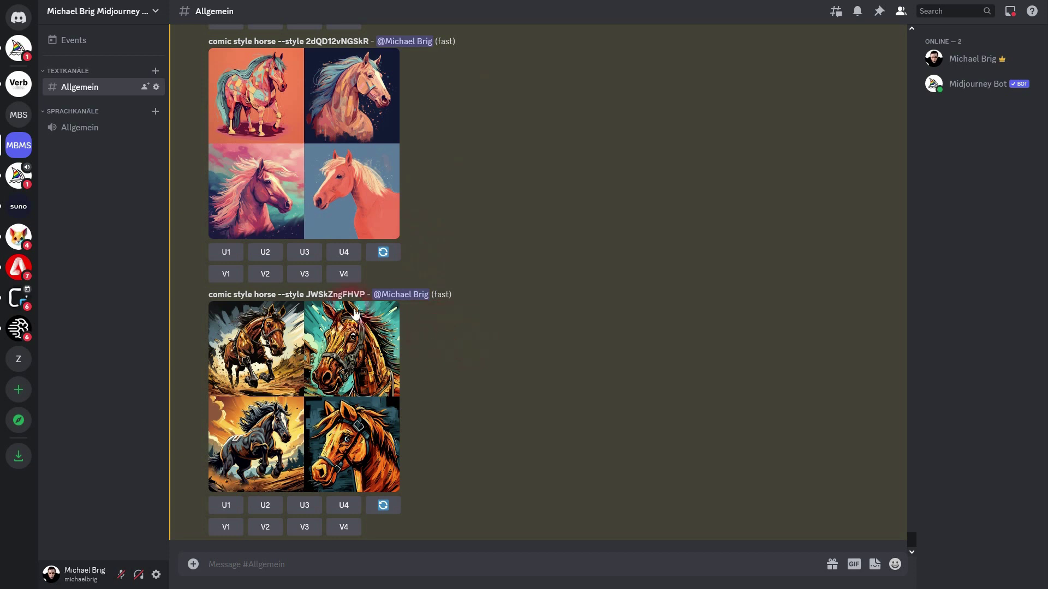
Step: Send the /tune command with the prompt 'comic bear' to the Midjourney Bot
{"action": "left_click_drag", "start_coordinate": [279, 294], "coordinate": [370, 297]}
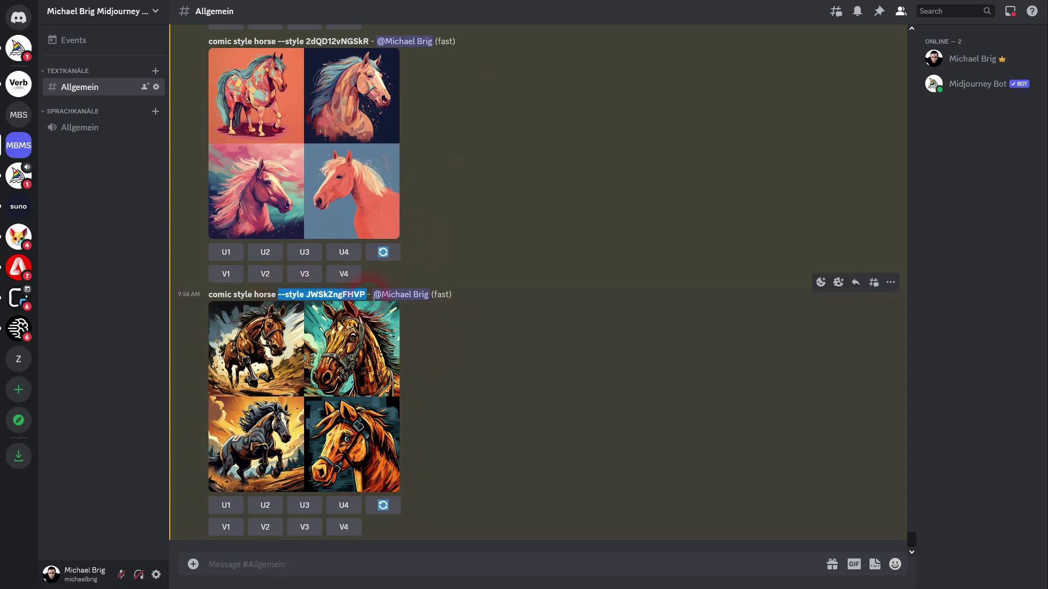
{"action": "left_click", "coordinate": [505, 484]}
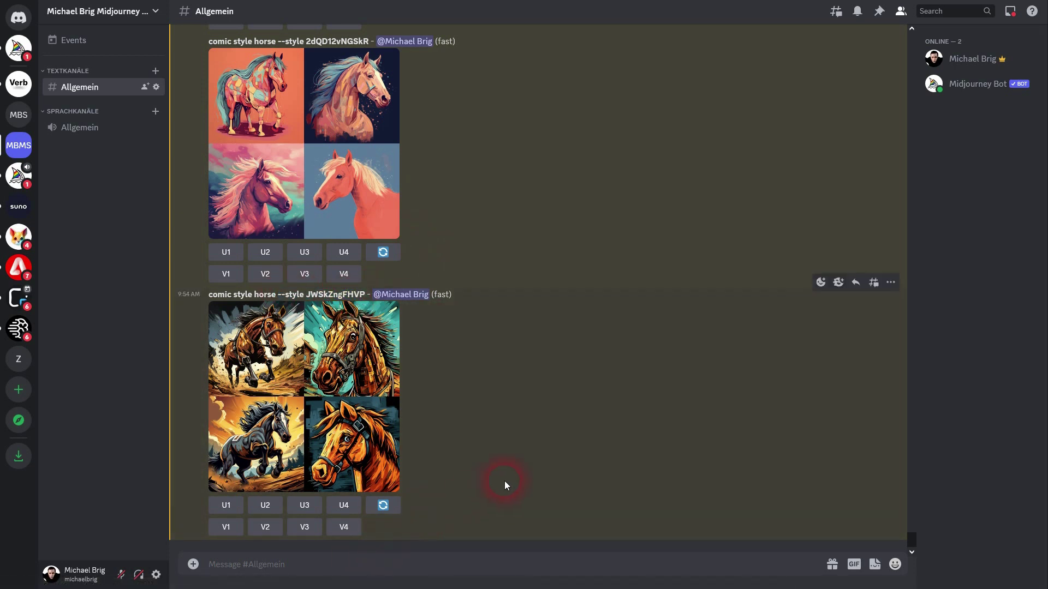
{"action": "type", "text": "/tun"}
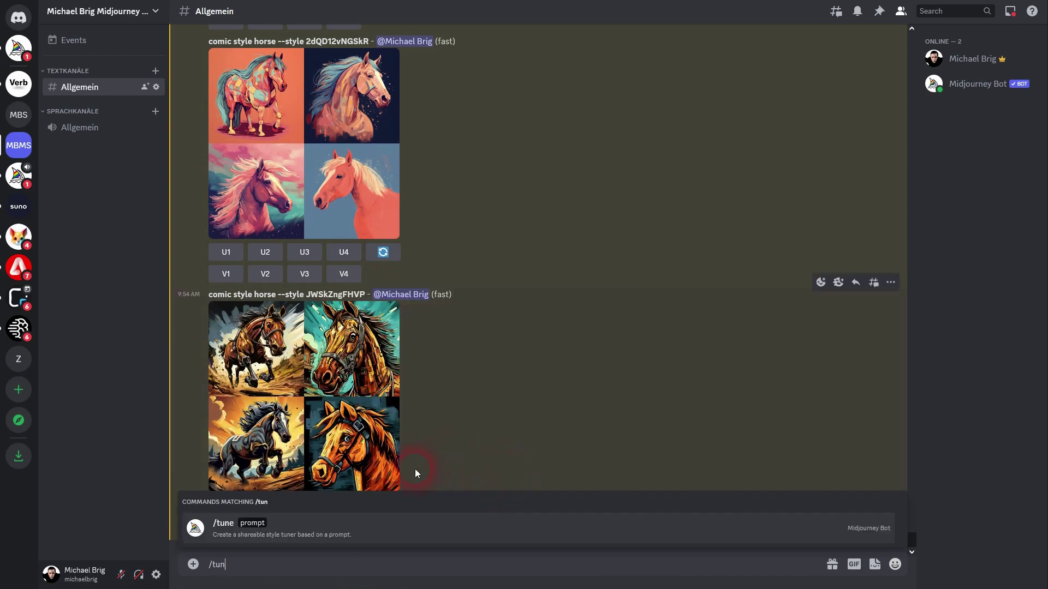
{"action": "left_click", "coordinate": [289, 533]}
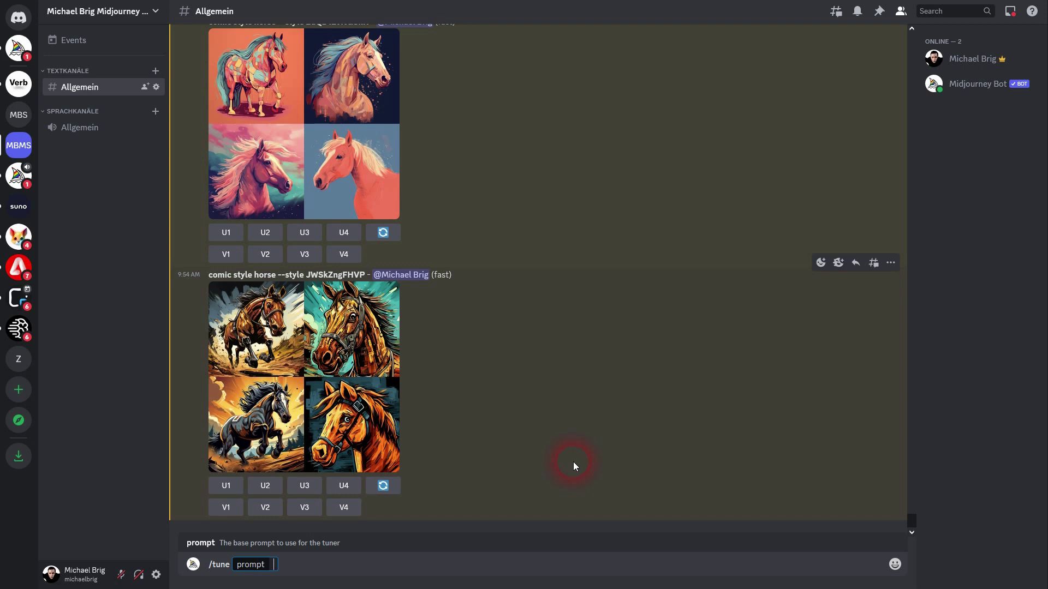
{"action": "type", "text": "comic"}
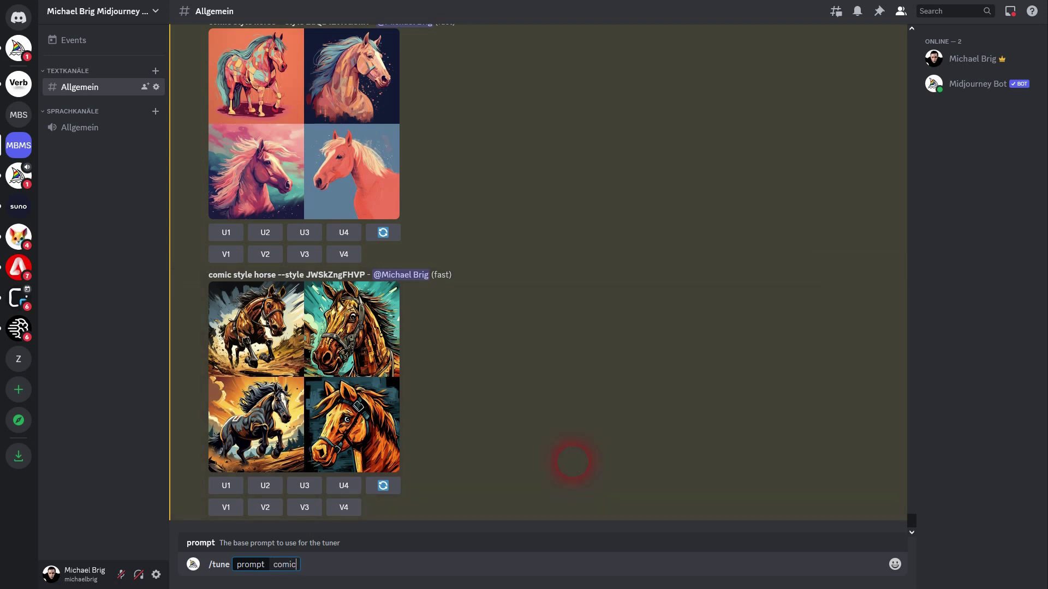
{"action": "type", "text": " bear"}
{"action": "key", "text": "Return"}
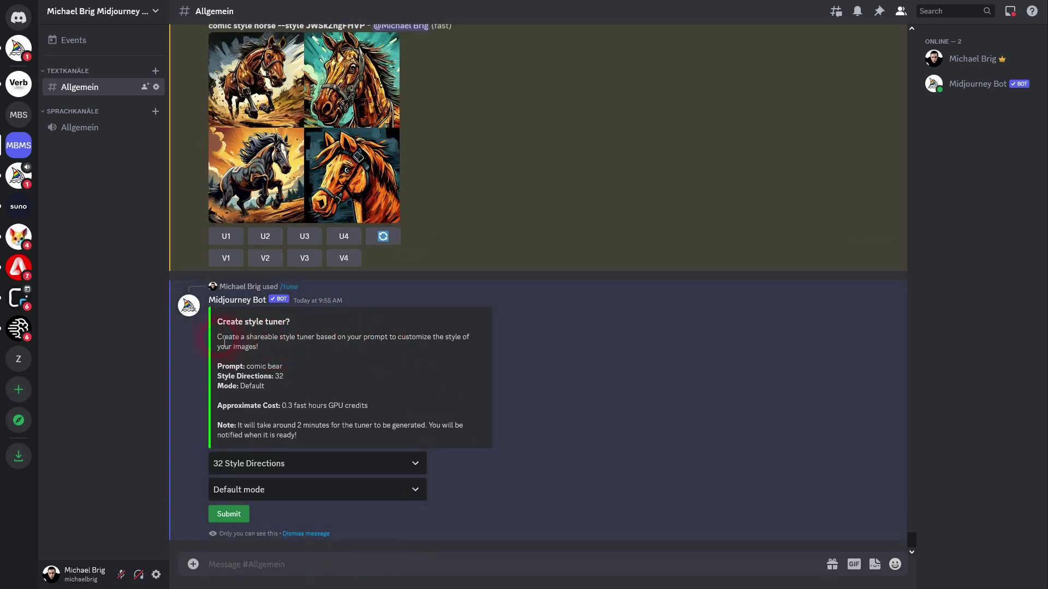
Step: Set the comic bear tuner to 16 Style Directions and keep Default mode
{"action": "left_click_drag", "start_coordinate": [219, 340], "coordinate": [283, 366]}
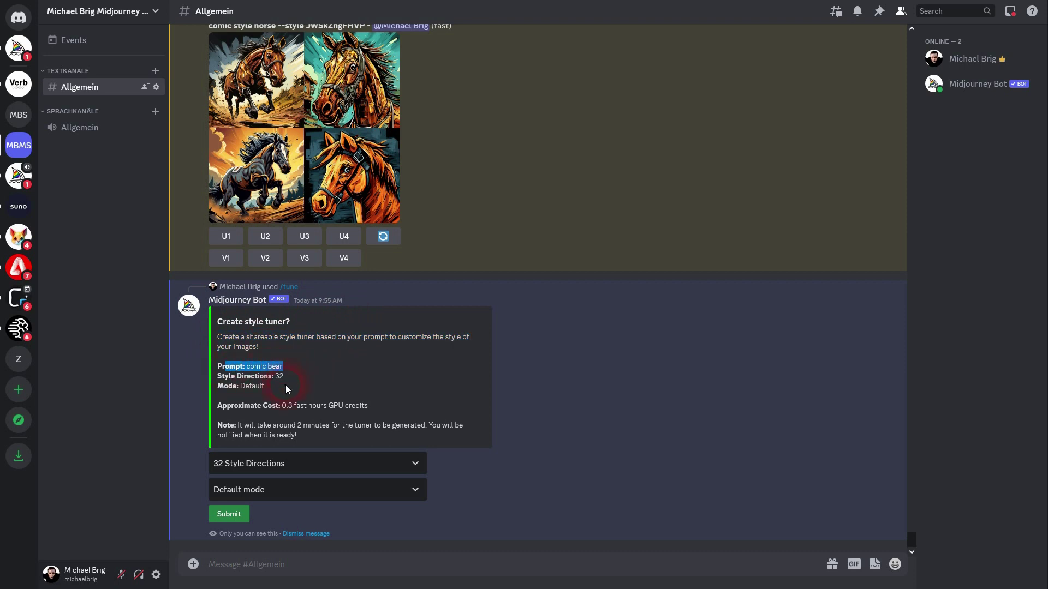
{"action": "left_click", "coordinate": [267, 465]}
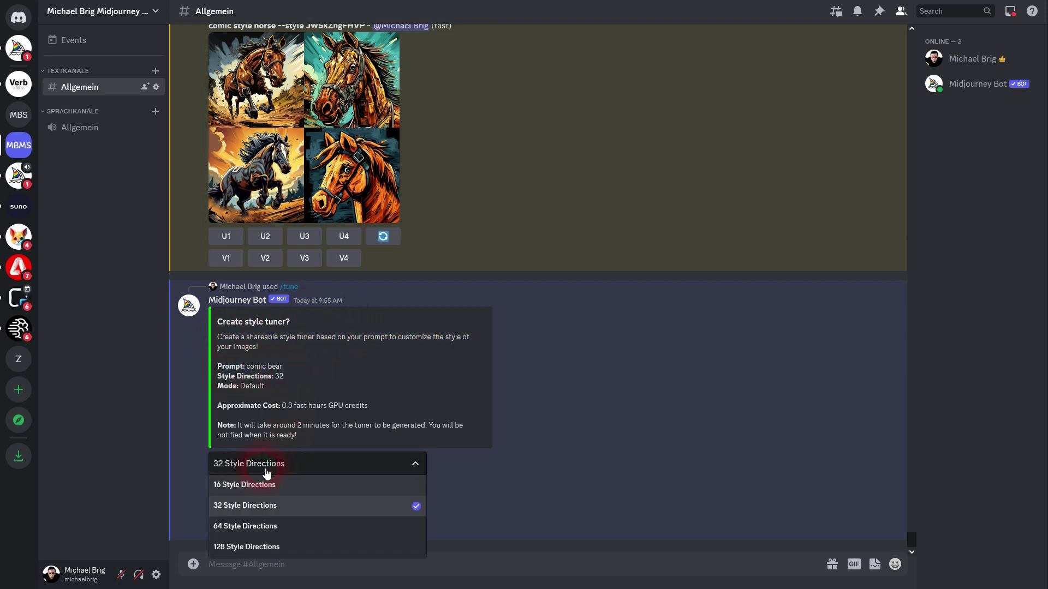
{"action": "left_click", "coordinate": [257, 490]}
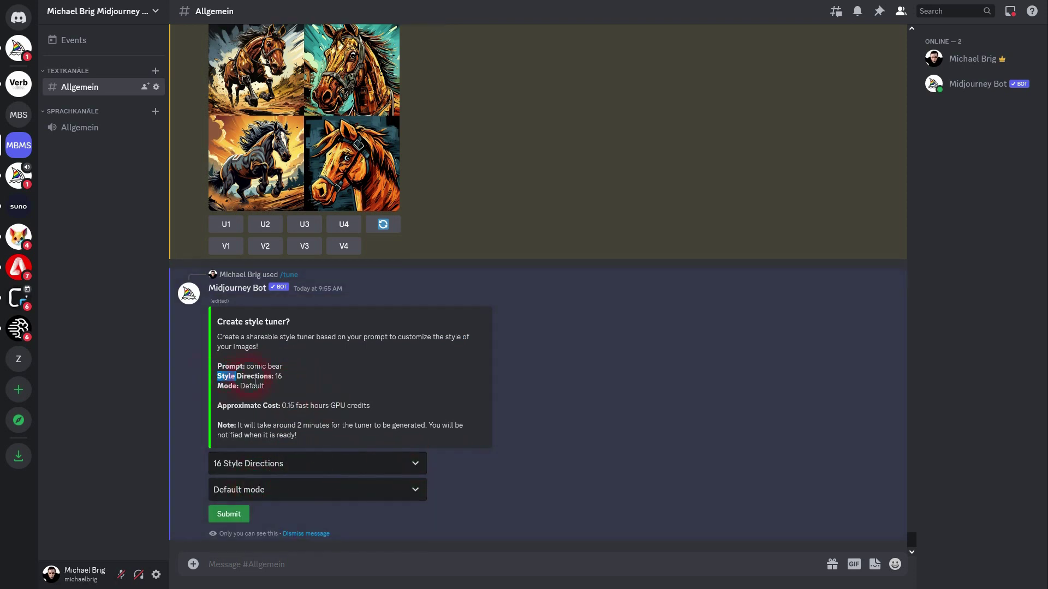
{"action": "left_click_drag", "start_coordinate": [218, 377], "coordinate": [284, 377]}
{"action": "left_click", "coordinate": [290, 386]}
{"action": "left_click", "coordinate": [299, 495]}
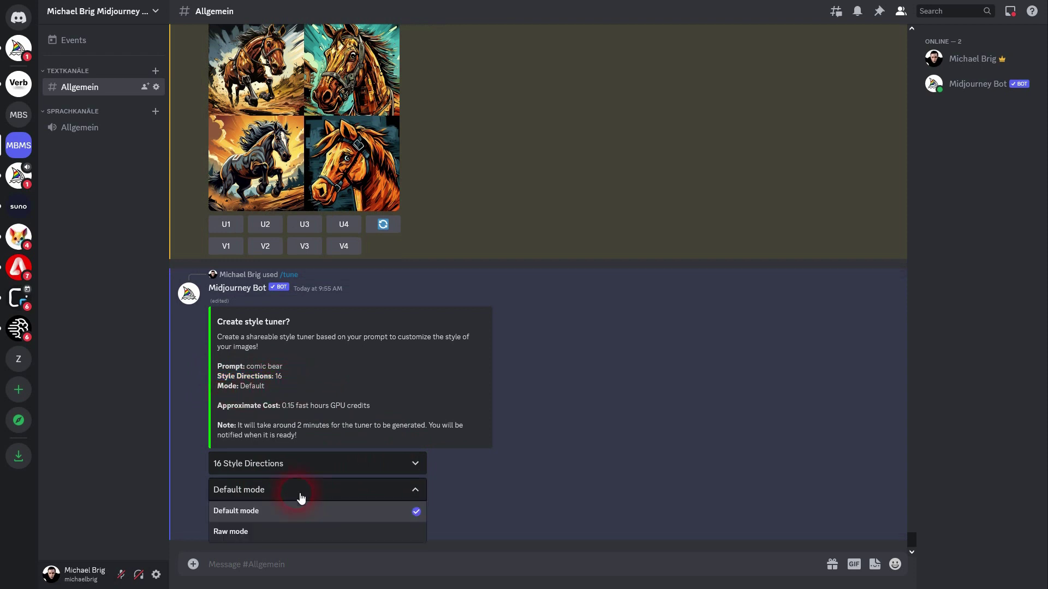
{"action": "left_click", "coordinate": [273, 513]}
Step: Submit the tuner and confirm the 0.15 fast GPU-hour cost
{"action": "left_click_drag", "start_coordinate": [285, 415], "coordinate": [392, 409]}
{"action": "left_click", "coordinate": [231, 429]}
{"action": "triple_click", "coordinate": [231, 428]}
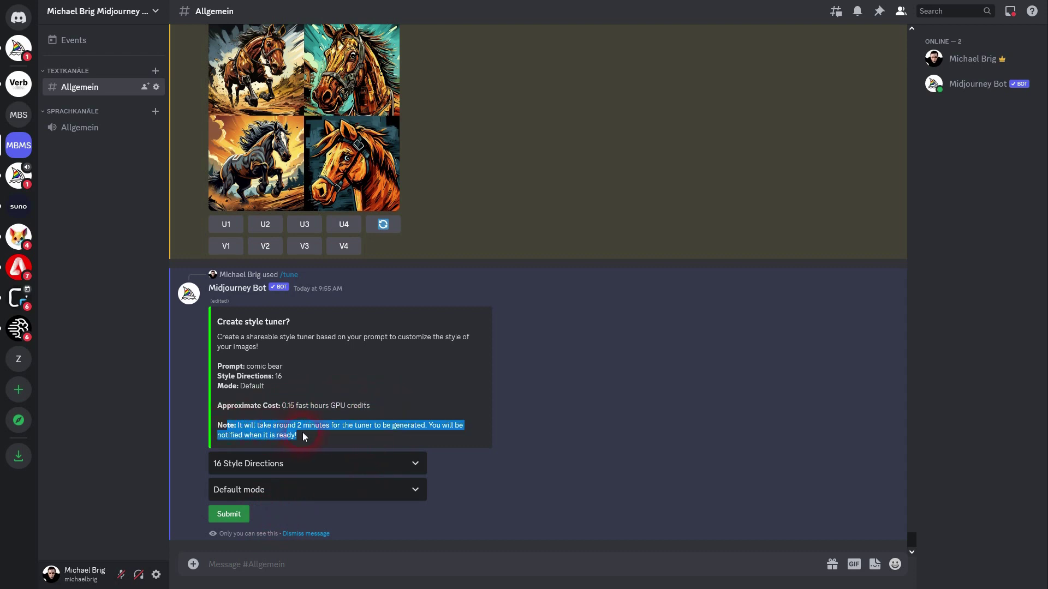
{"action": "left_click", "coordinate": [232, 514]}
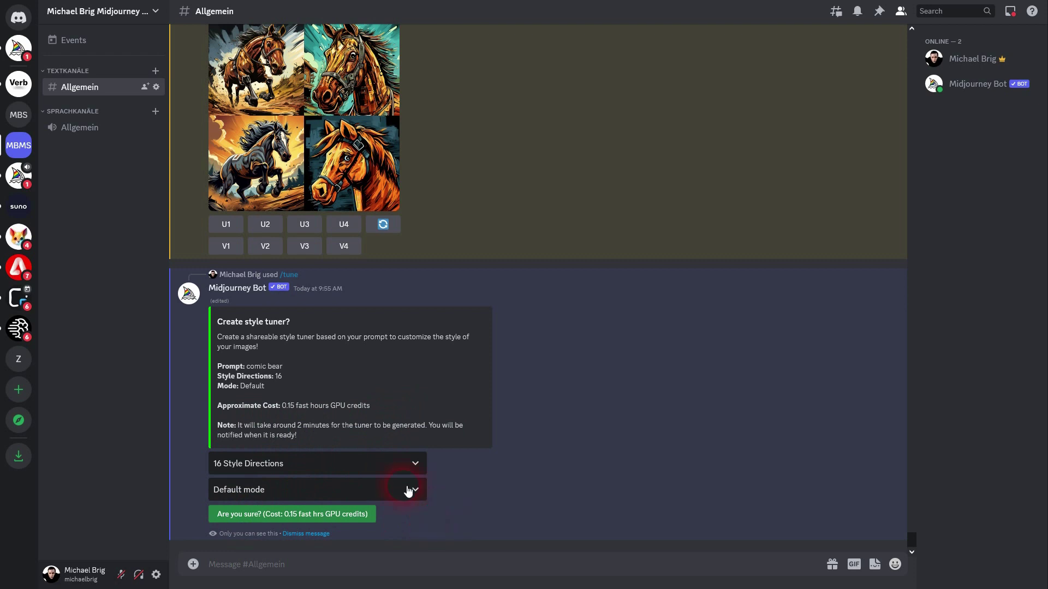
{"action": "left_click_drag", "start_coordinate": [283, 406], "coordinate": [377, 413]}
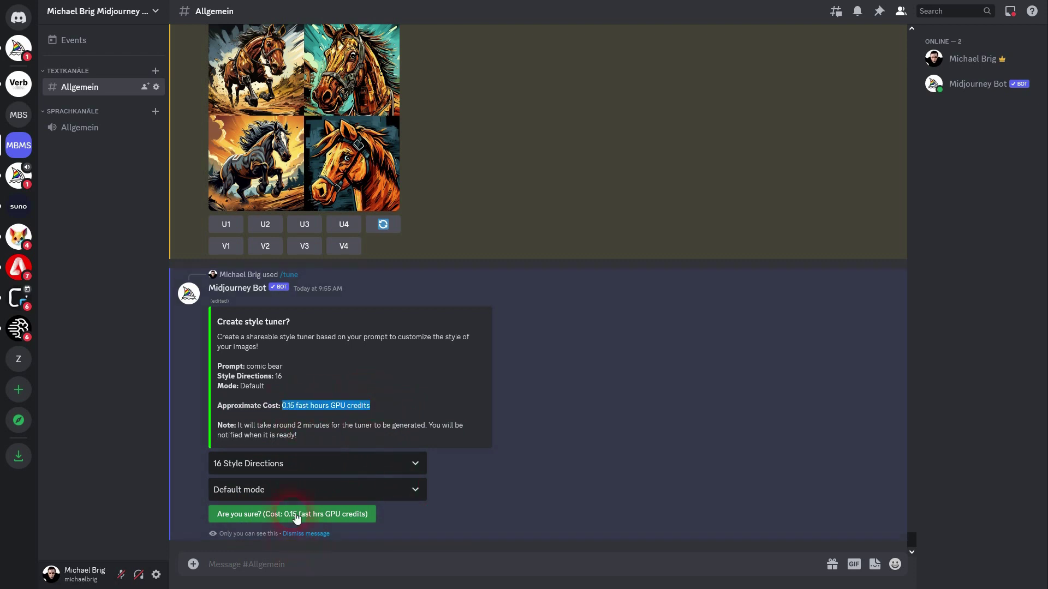
{"action": "left_click", "coordinate": [236, 514]}
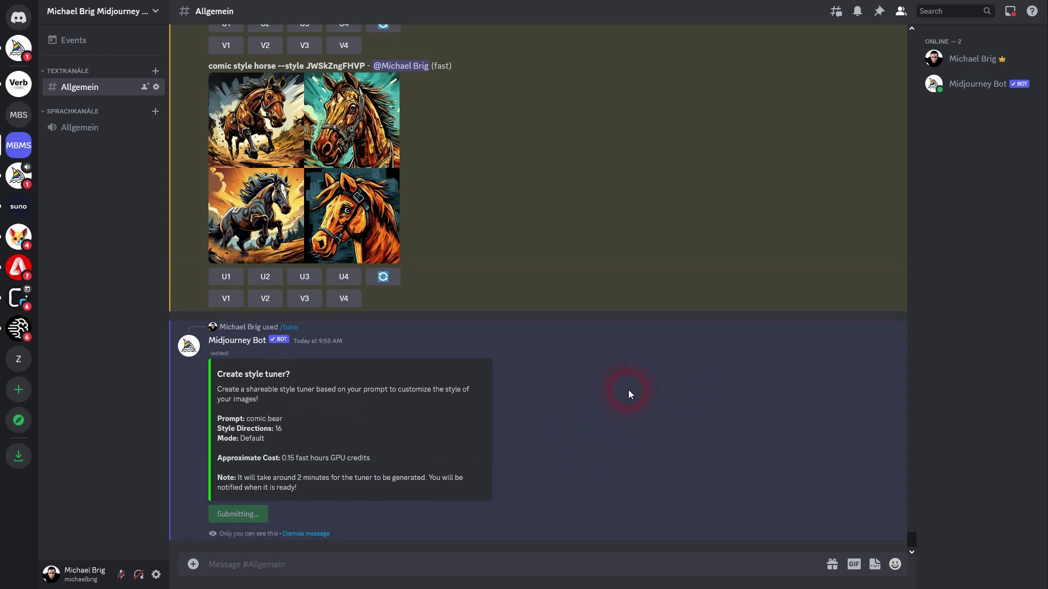
Step: Send /settings and keep the latest model 5.2 with Fast mode on
{"action": "left_click_drag", "start_coordinate": [224, 522], "coordinate": [372, 522]}
{"action": "left_click", "coordinate": [368, 547]}
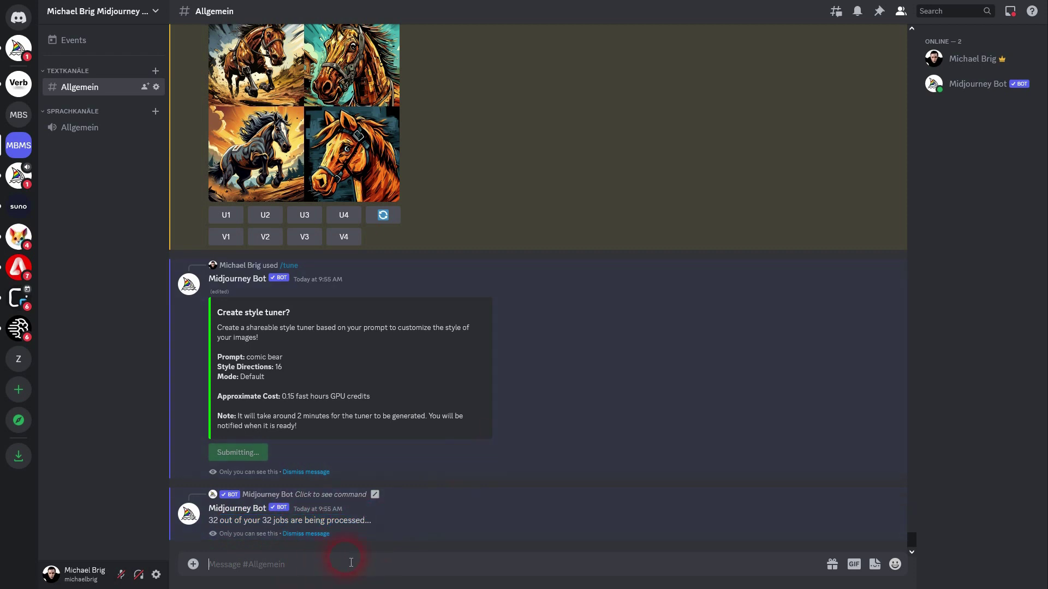
{"action": "left_click", "coordinate": [393, 543]}
{"action": "type", "text": "/settings"}
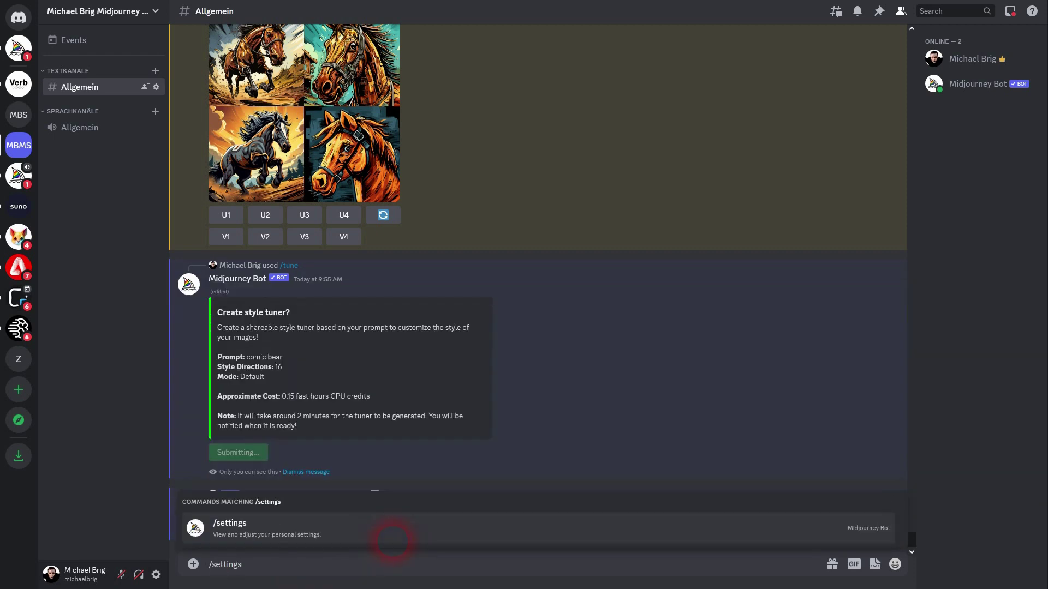
{"action": "key", "text": "Return"}
{"action": "key", "text": "Return"}
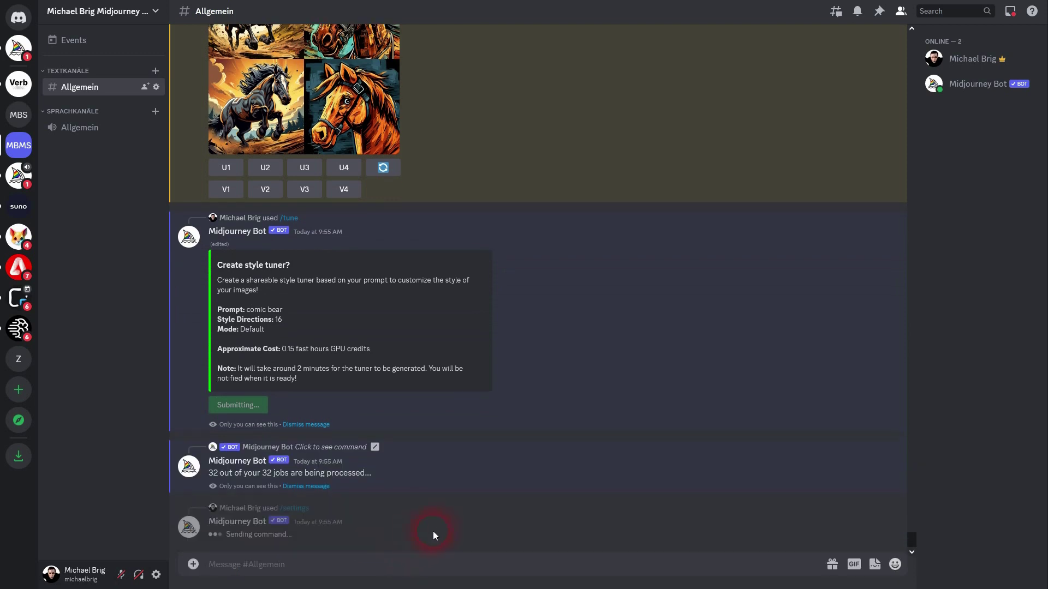
{"action": "left_click", "coordinate": [400, 443]}
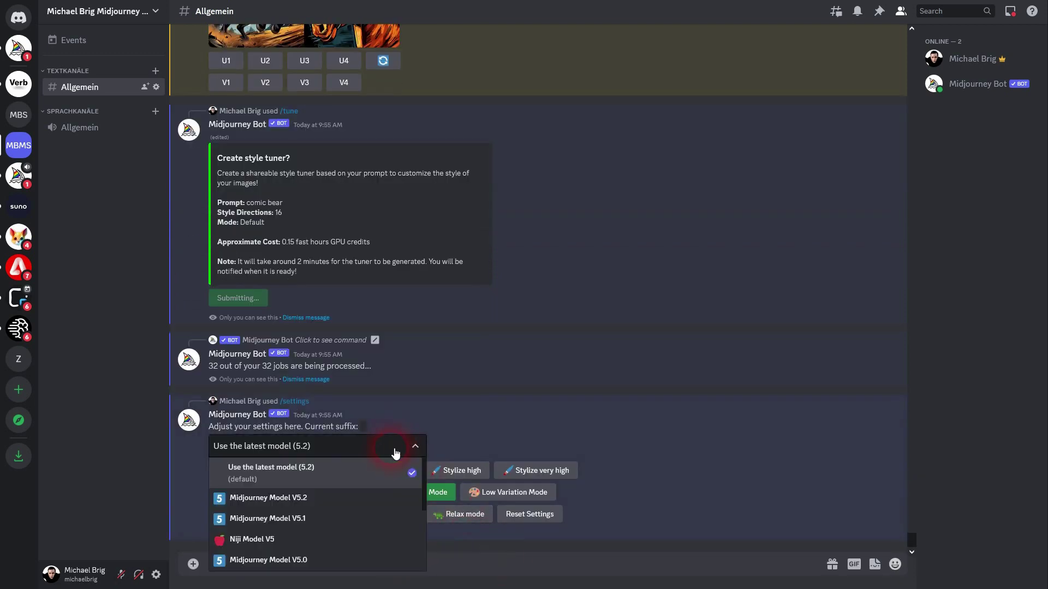
{"action": "left_click", "coordinate": [279, 481]}
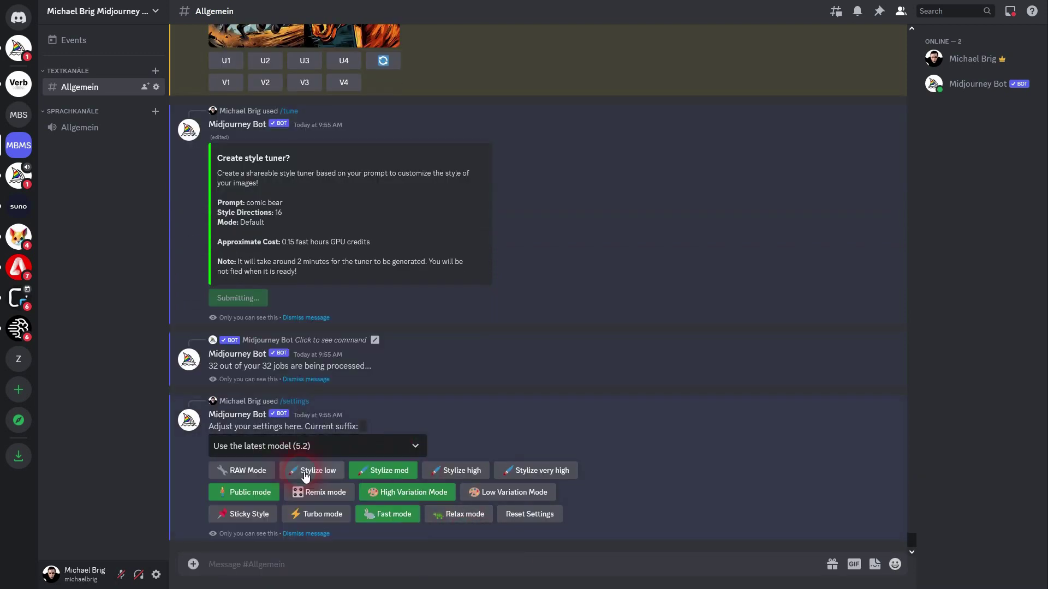
{"action": "left_click", "coordinate": [398, 516]}
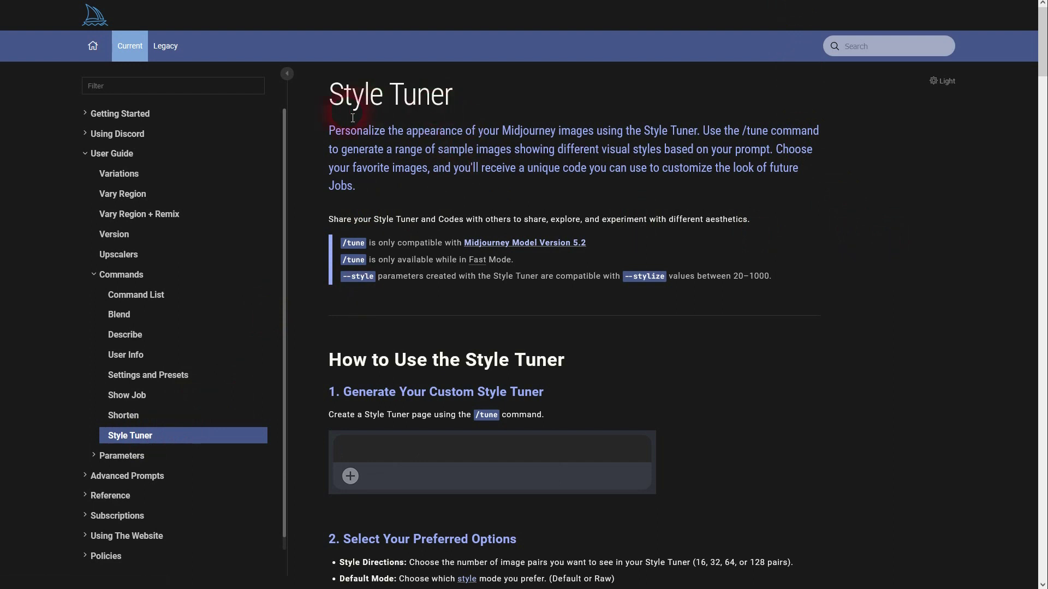
Step: Review the Style Tuner requirements: Model Version 5.2, Fast Mode, and --stylize range 20–1000
{"action": "left_click_drag", "start_coordinate": [329, 131], "coordinate": [511, 186]}
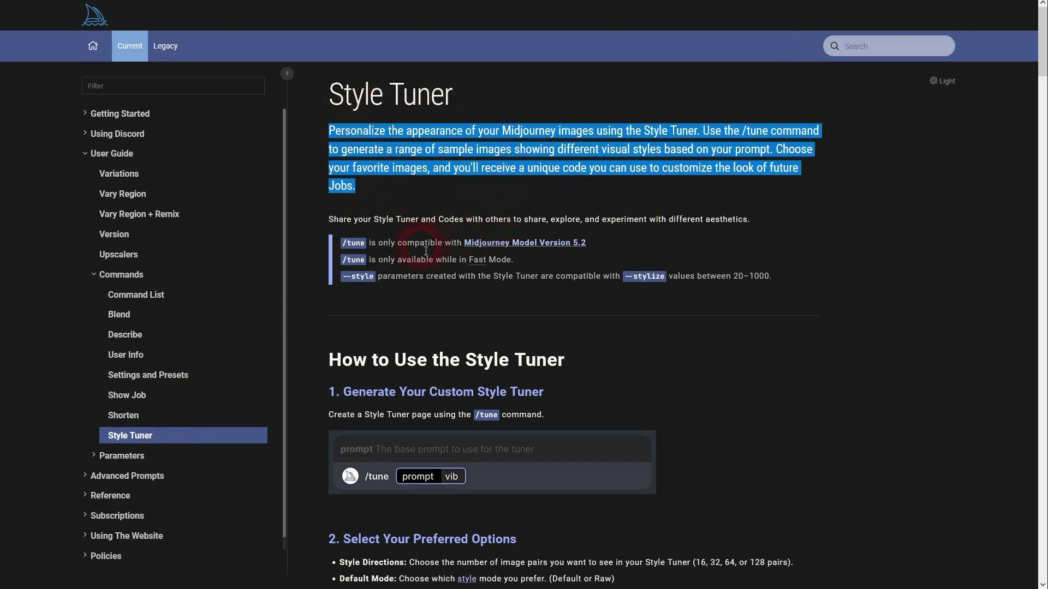
{"action": "left_click_drag", "start_coordinate": [420, 243], "coordinate": [587, 243]}
{"action": "left_click_drag", "start_coordinate": [389, 262], "coordinate": [512, 261]}
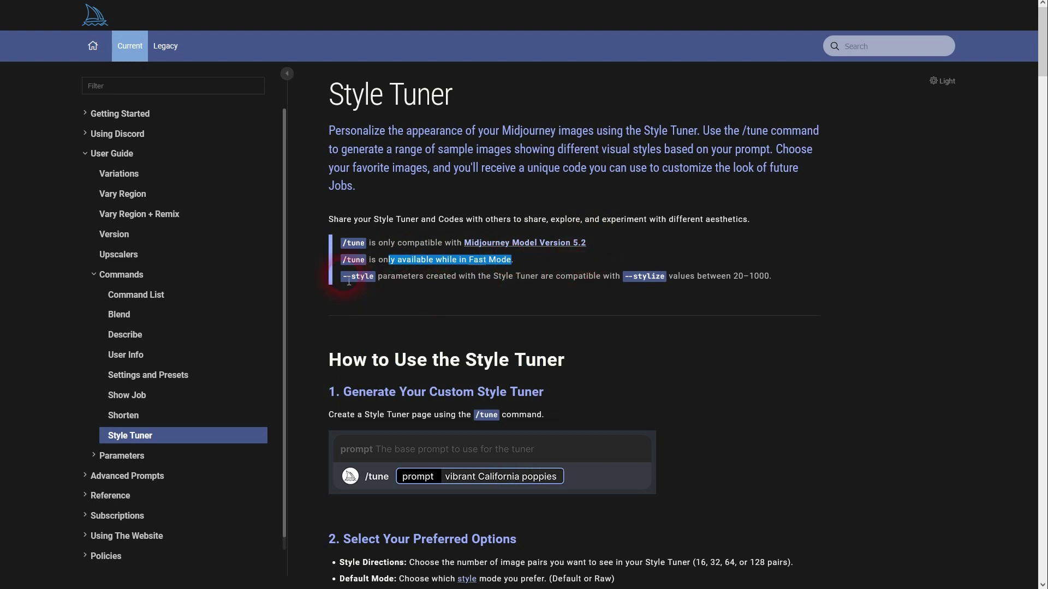
{"action": "left_click_drag", "start_coordinate": [342, 276], "coordinate": [430, 276]}
{"action": "left_click_drag", "start_coordinate": [615, 276], "coordinate": [777, 276]}
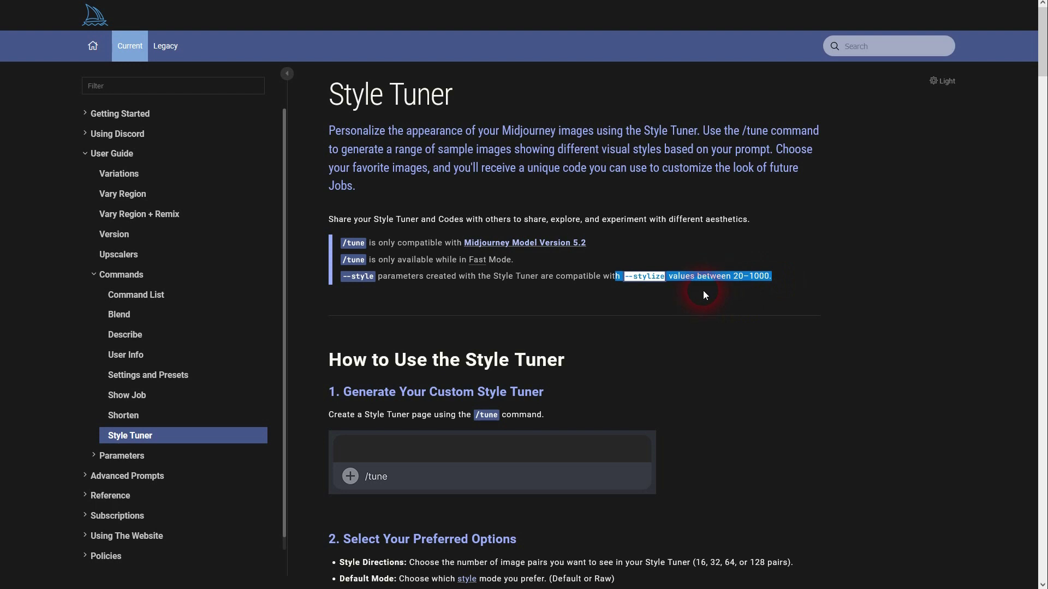
Step: Read the Open Your Custom Style Tuner section and view its enlarged bot screenshot
{"action": "scroll", "coordinate": [703, 291], "scroll_direction": "down", "scroll_amount": 3}
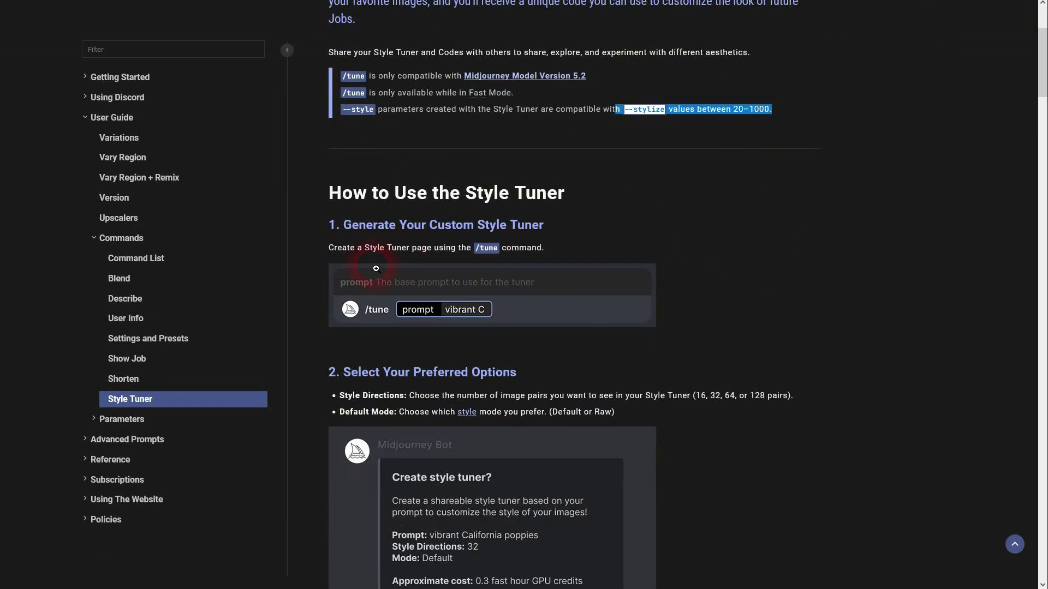
{"action": "scroll", "coordinate": [469, 306], "scroll_direction": "down", "scroll_amount": 4}
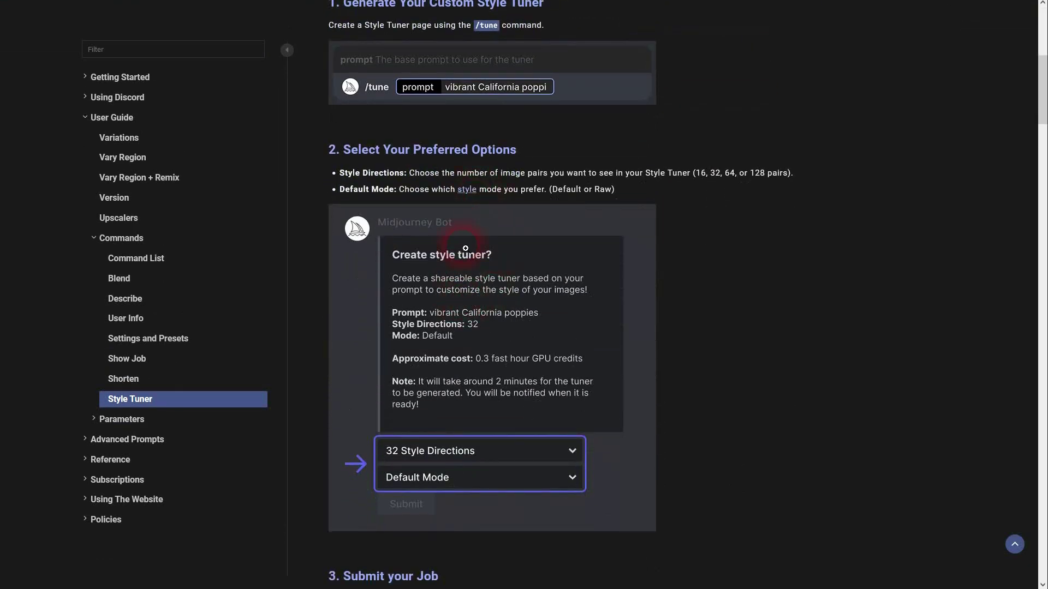
{"action": "scroll", "coordinate": [466, 339], "scroll_direction": "down", "scroll_amount": 11}
{"action": "scroll", "coordinate": [463, 341], "scroll_direction": "down", "scroll_amount": 2}
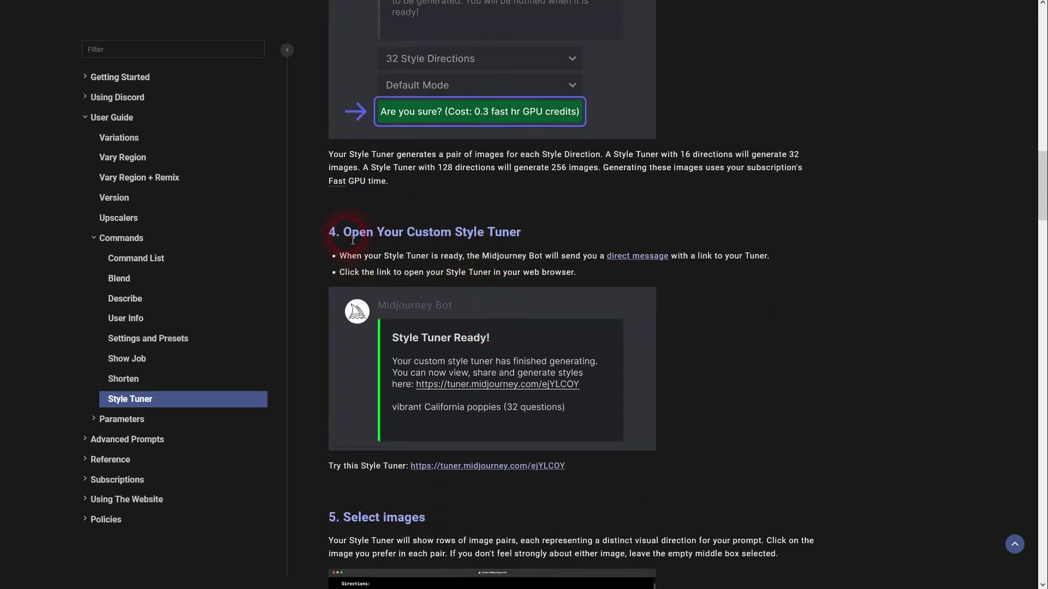
{"action": "left_click_drag", "start_coordinate": [352, 232], "coordinate": [521, 232]}
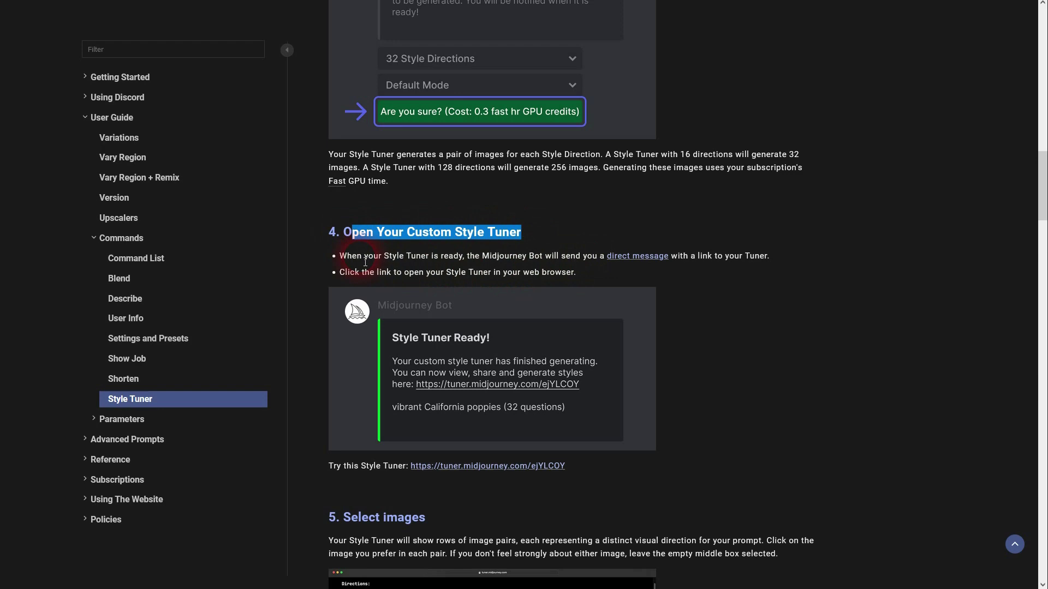
{"action": "left_click", "coordinate": [518, 377]}
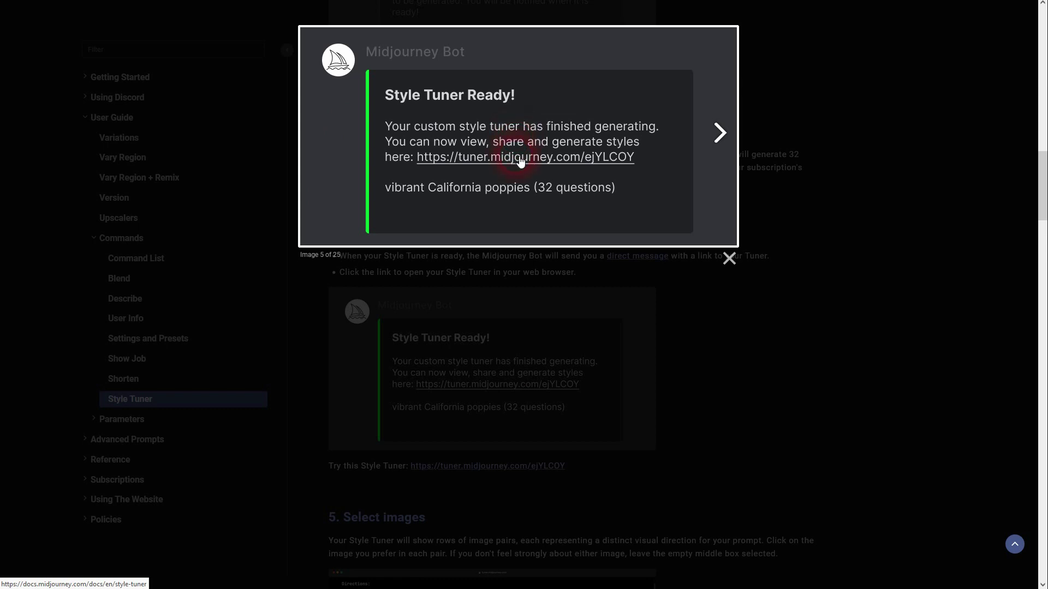
{"action": "left_click", "coordinate": [874, 300]}
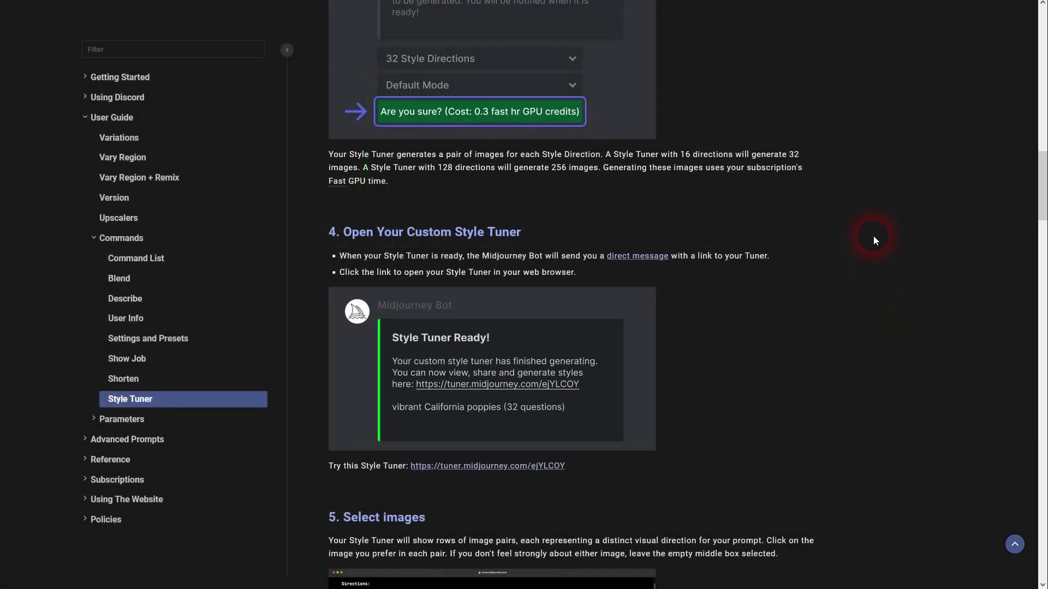
Step: Go back to Discord and open the comic bear tuner's tuner.midjourney.com link
{"action": "scroll", "coordinate": [873, 236], "scroll_direction": "down", "scroll_amount": 1}
{"action": "scroll", "coordinate": [867, 235], "scroll_direction": "down", "scroll_amount": 4}
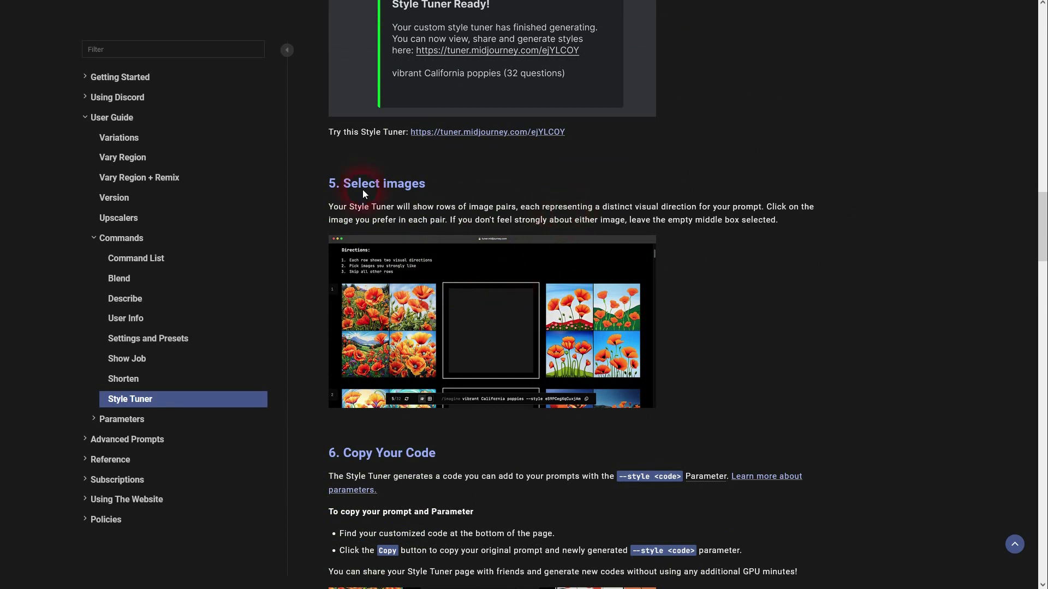
{"action": "key", "text": "alt+Tab"}
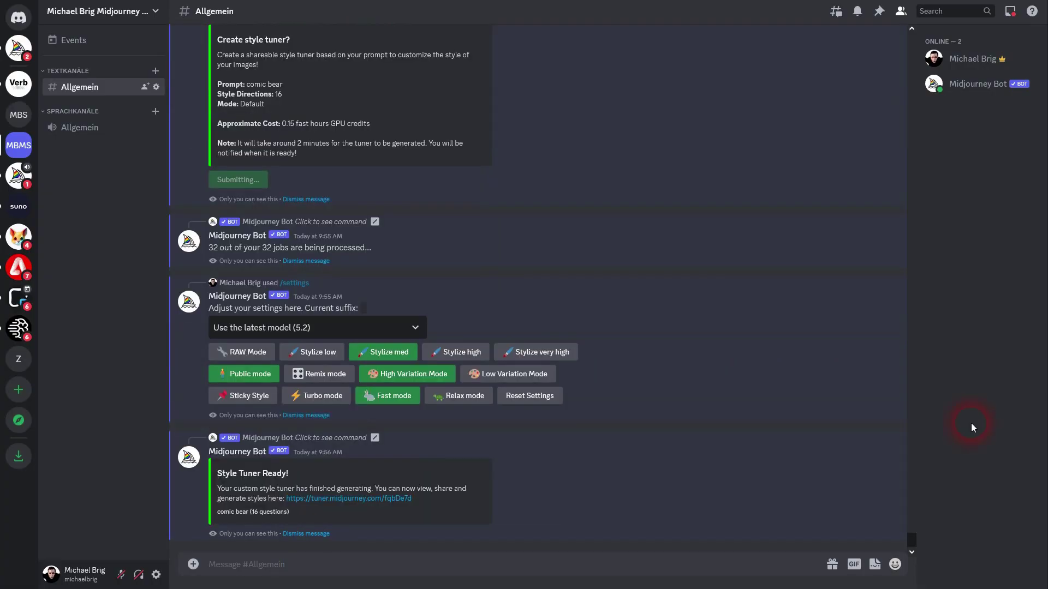
{"action": "left_click", "coordinate": [376, 498]}
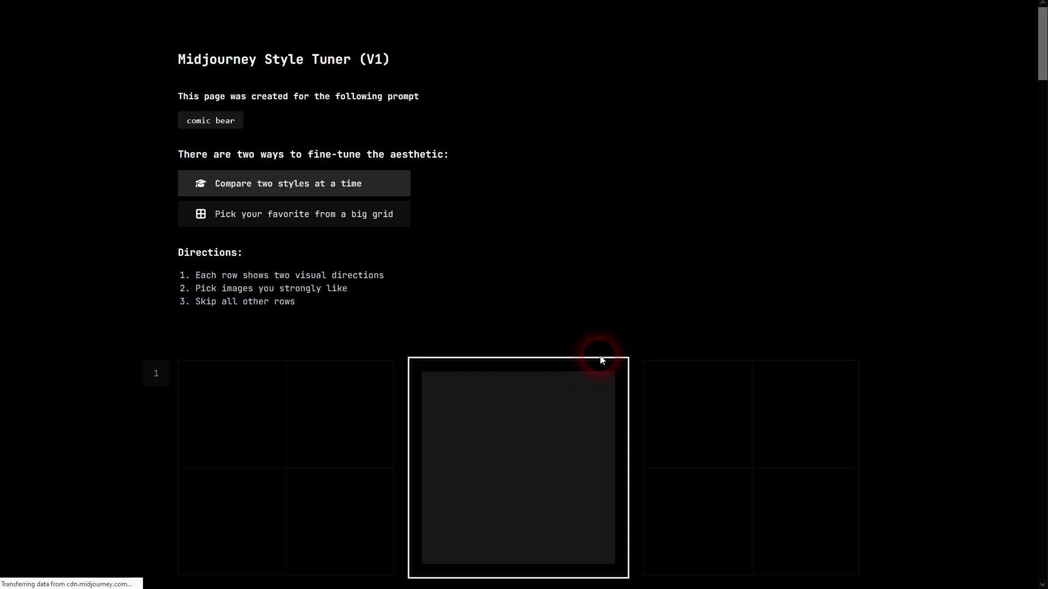
{"action": "left_click_drag", "start_coordinate": [185, 121], "coordinate": [456, 142]}
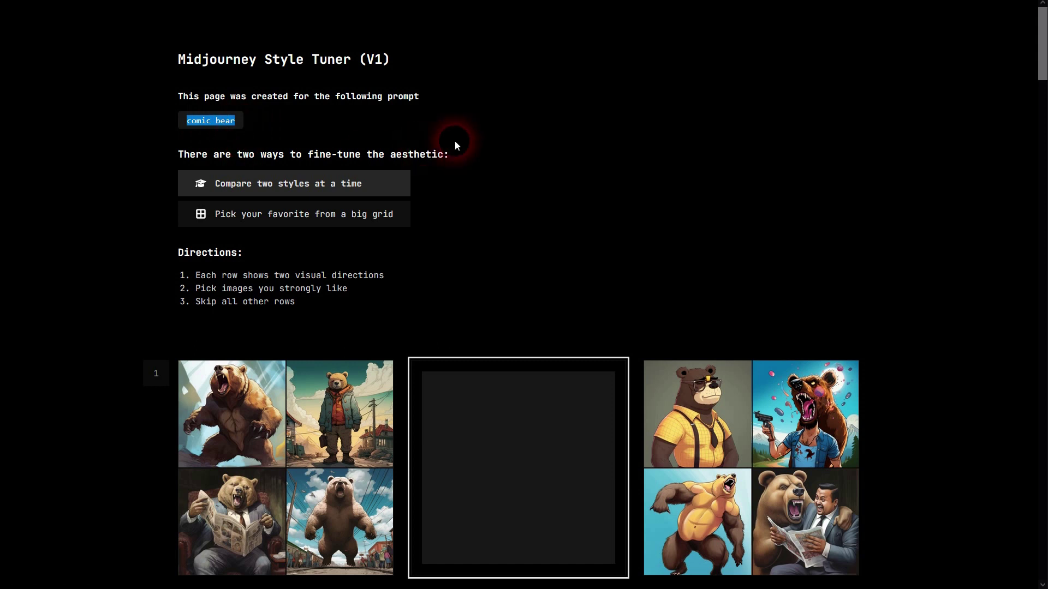
{"action": "left_click", "coordinate": [307, 221]}
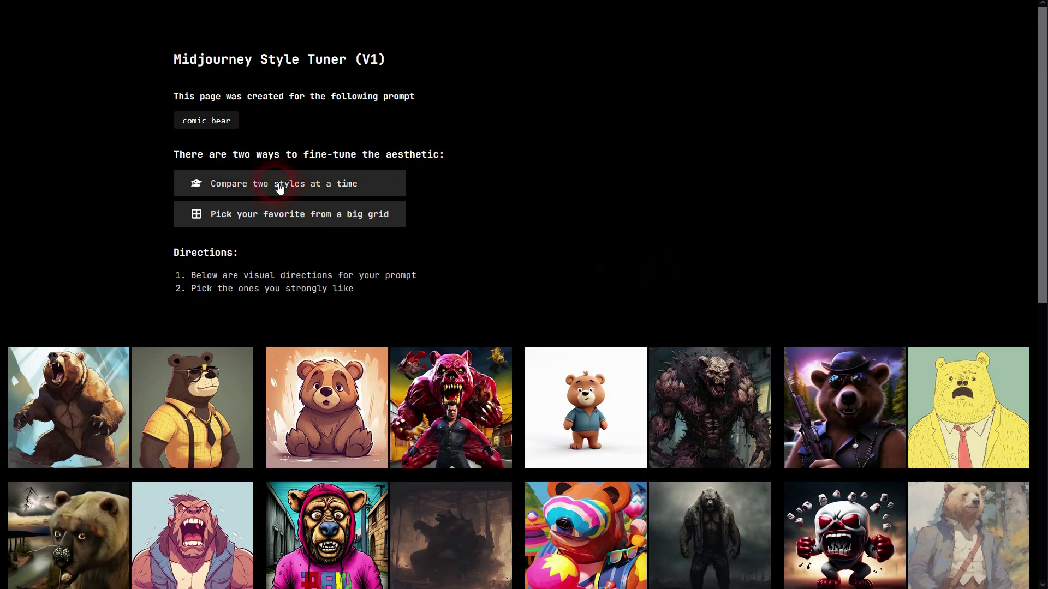
{"action": "left_click", "coordinate": [282, 187]}
{"action": "left_click", "coordinate": [292, 207]}
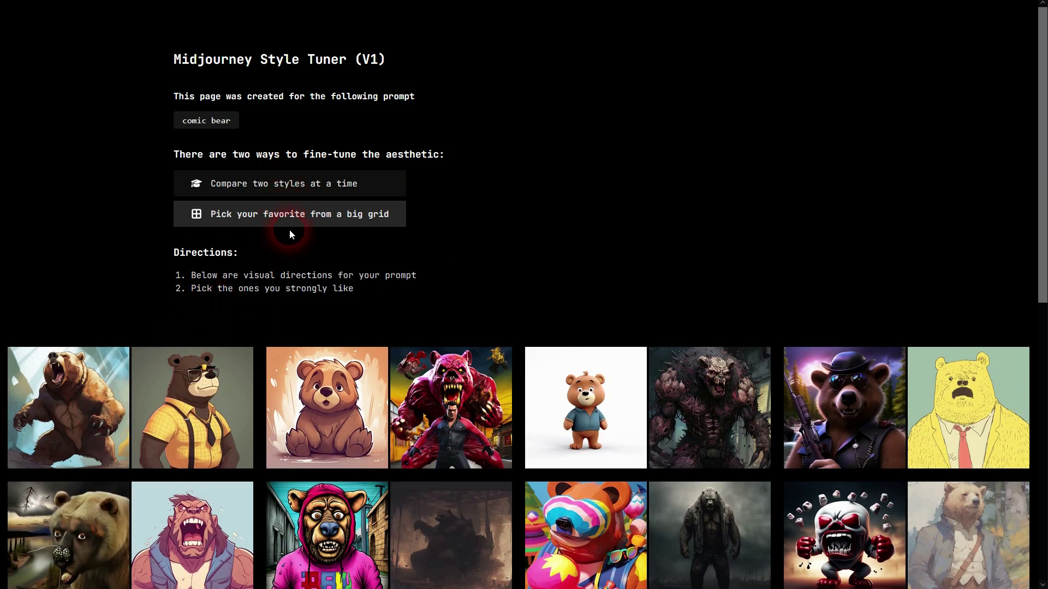
{"action": "left_click", "coordinate": [290, 185]}
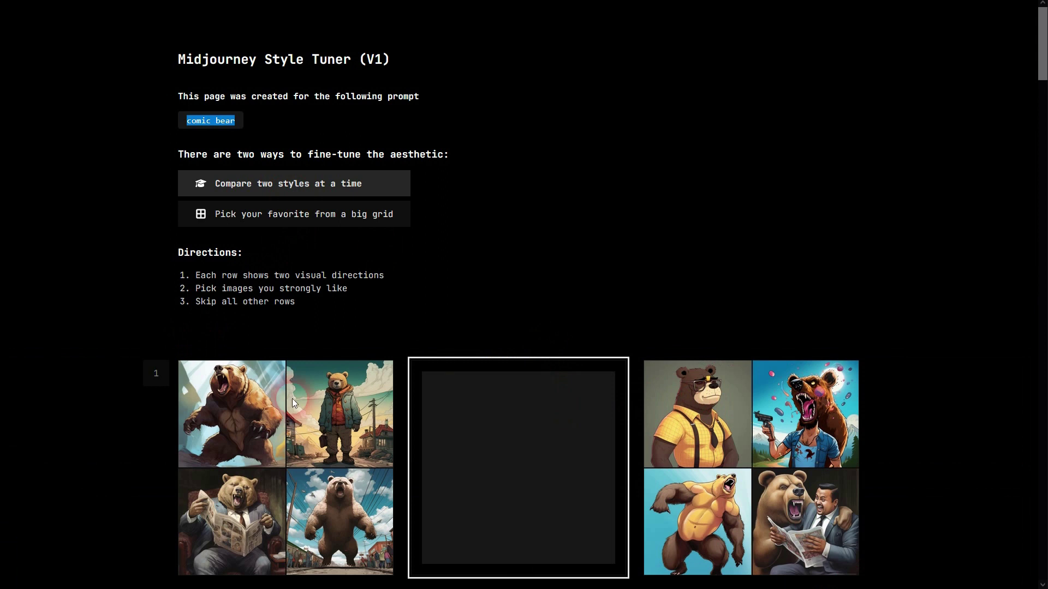
{"action": "left_click", "coordinate": [281, 221]}
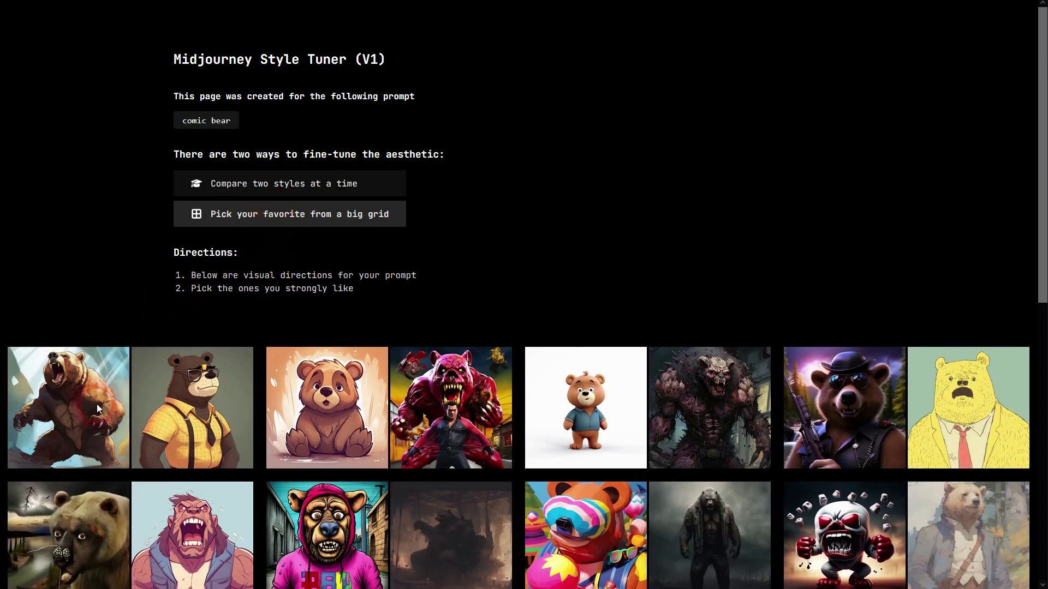
{"action": "left_click", "coordinate": [322, 182]}
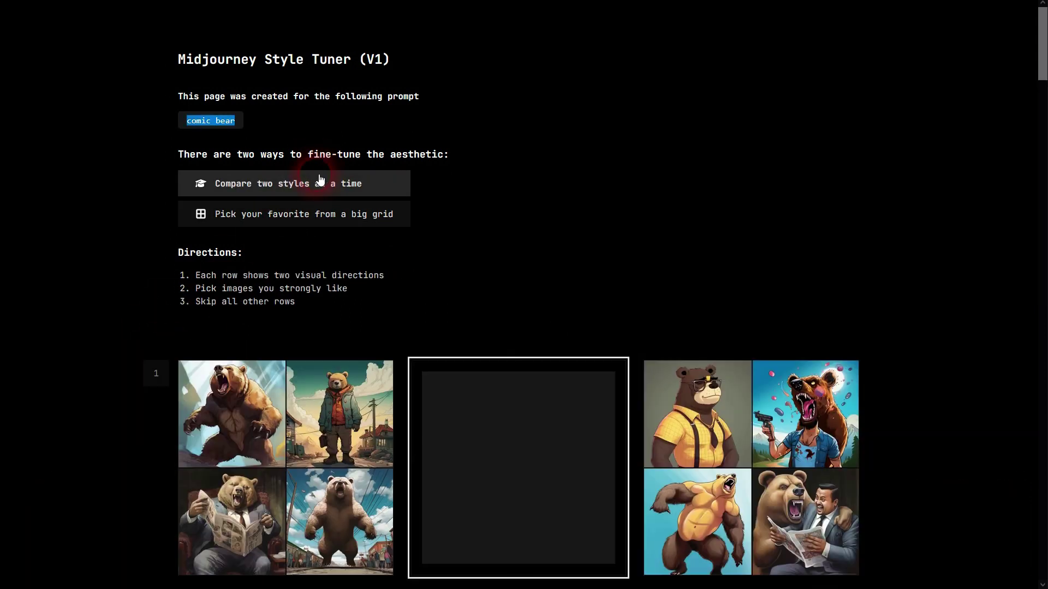
{"action": "left_click", "coordinate": [533, 306]}
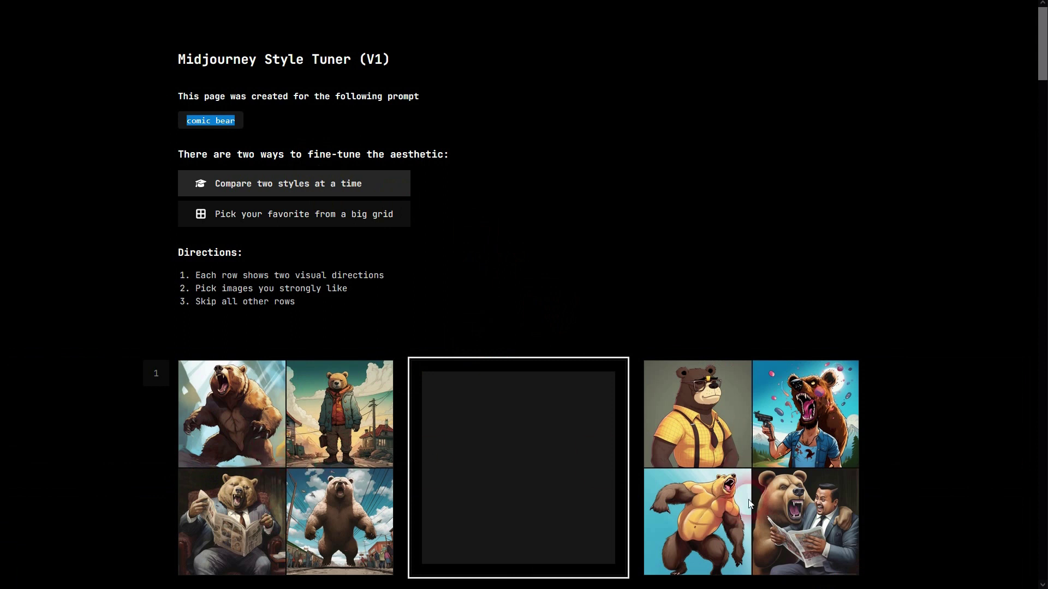
{"action": "scroll", "coordinate": [965, 234], "scroll_direction": "down", "scroll_amount": 5}
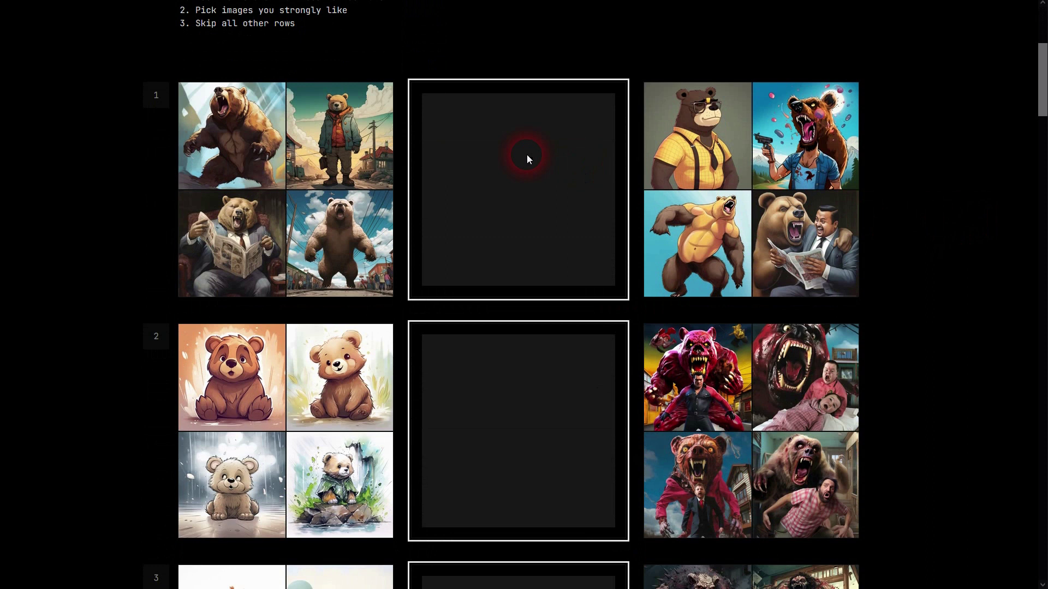
{"action": "left_click", "coordinate": [286, 194]}
{"action": "left_click", "coordinate": [499, 185]}
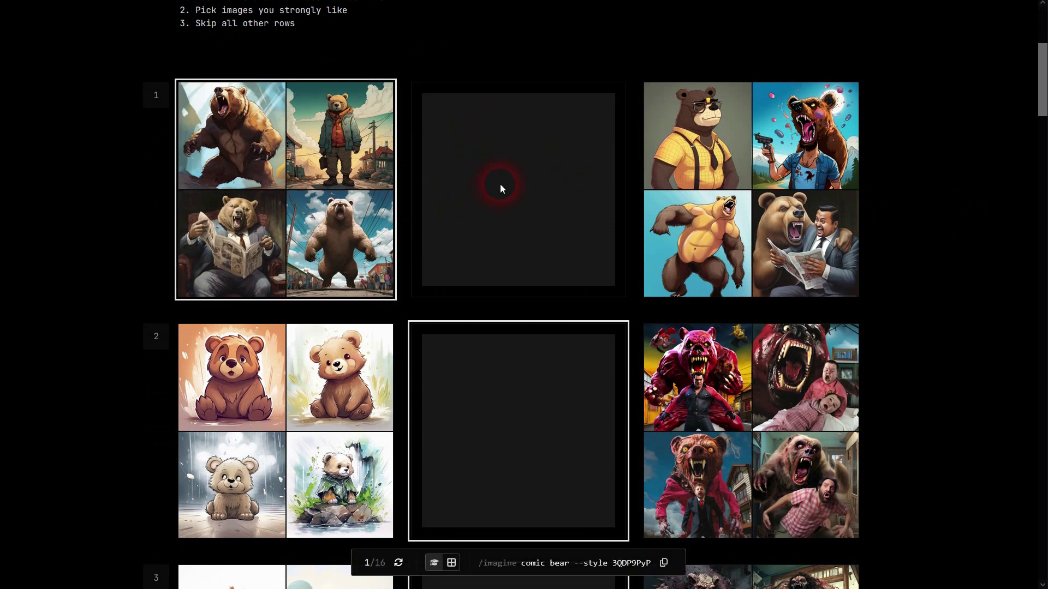
{"action": "left_click", "coordinate": [784, 190]}
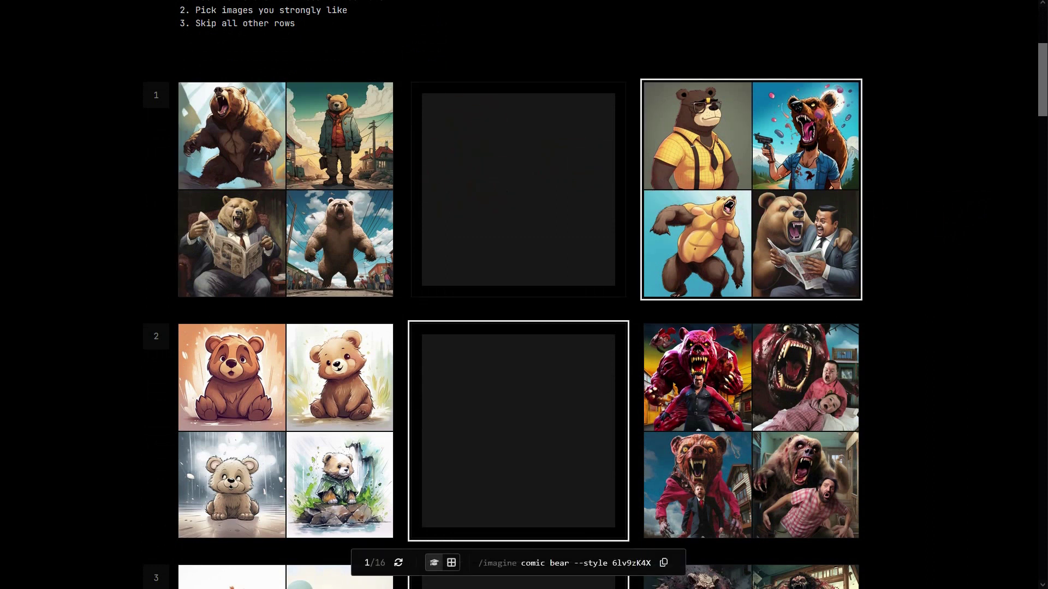
{"action": "left_click_drag", "start_coordinate": [574, 568], "coordinate": [652, 565]}
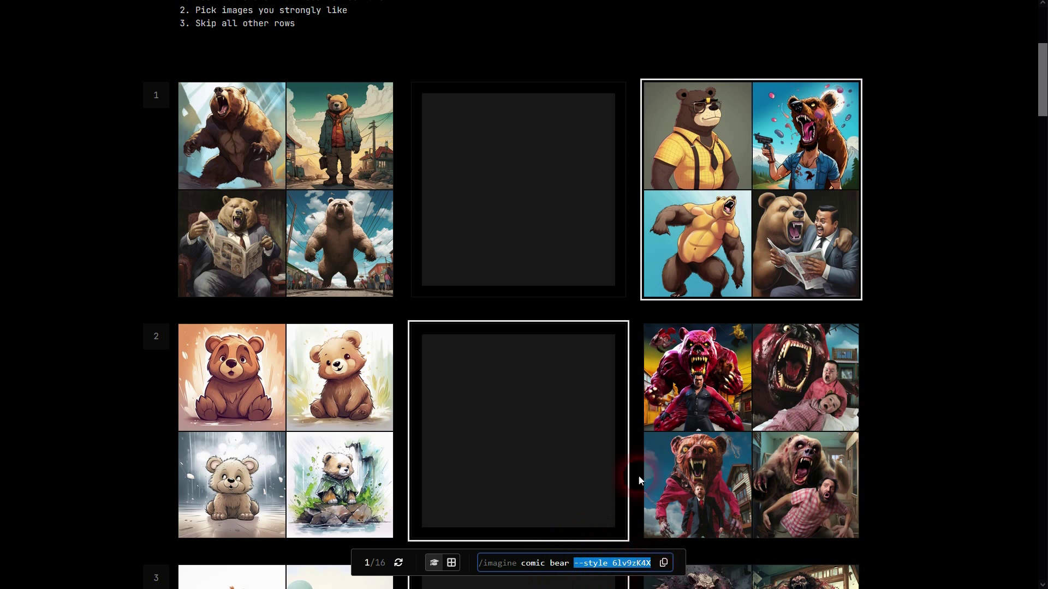
{"action": "left_click", "coordinate": [539, 250]}
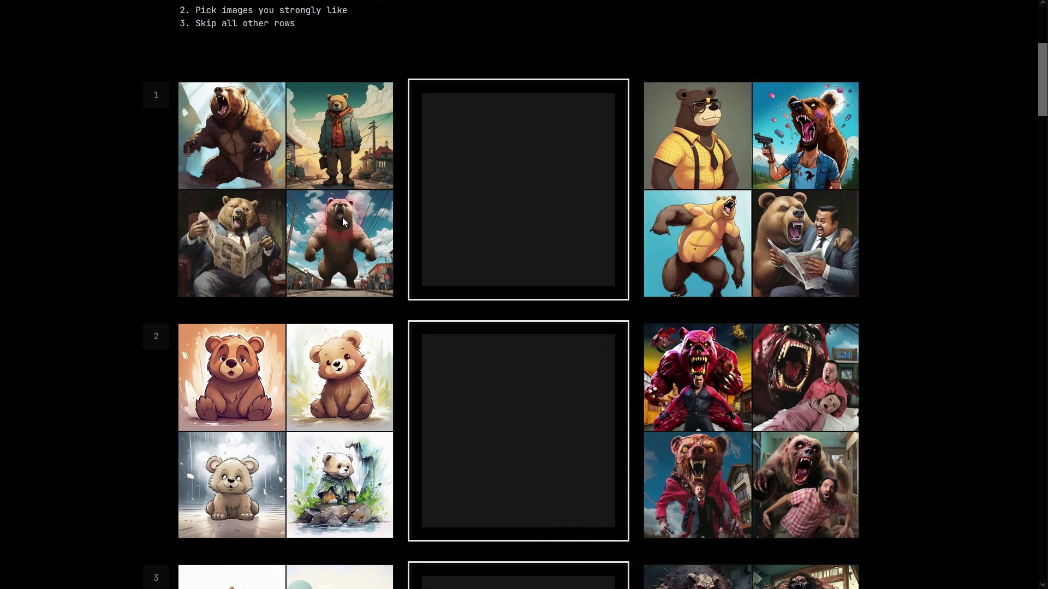
{"action": "left_click", "coordinate": [737, 427]}
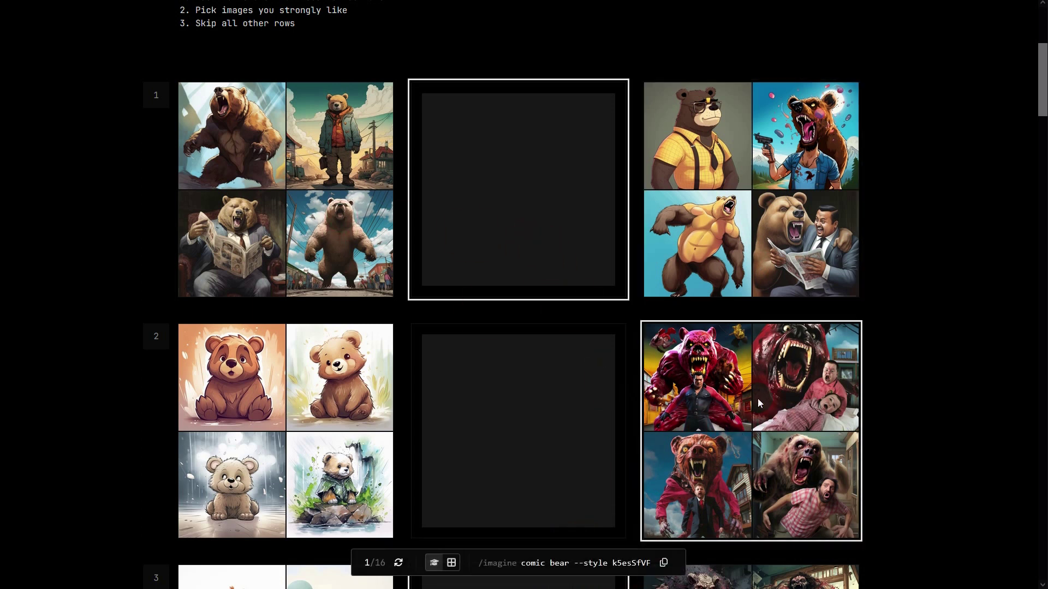
{"action": "left_click", "coordinate": [379, 223]}
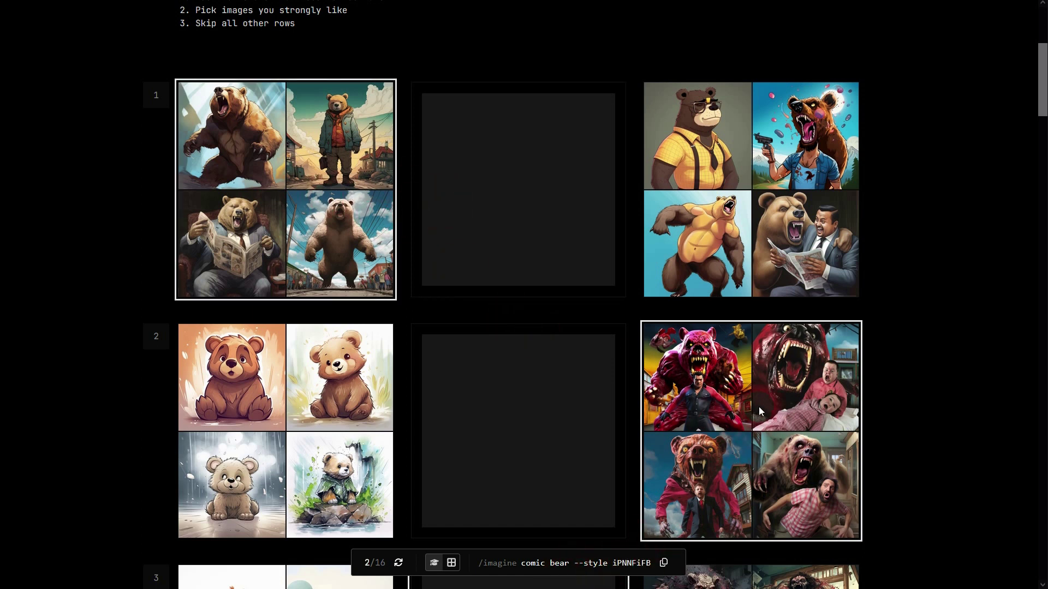
{"action": "left_click", "coordinate": [512, 440]}
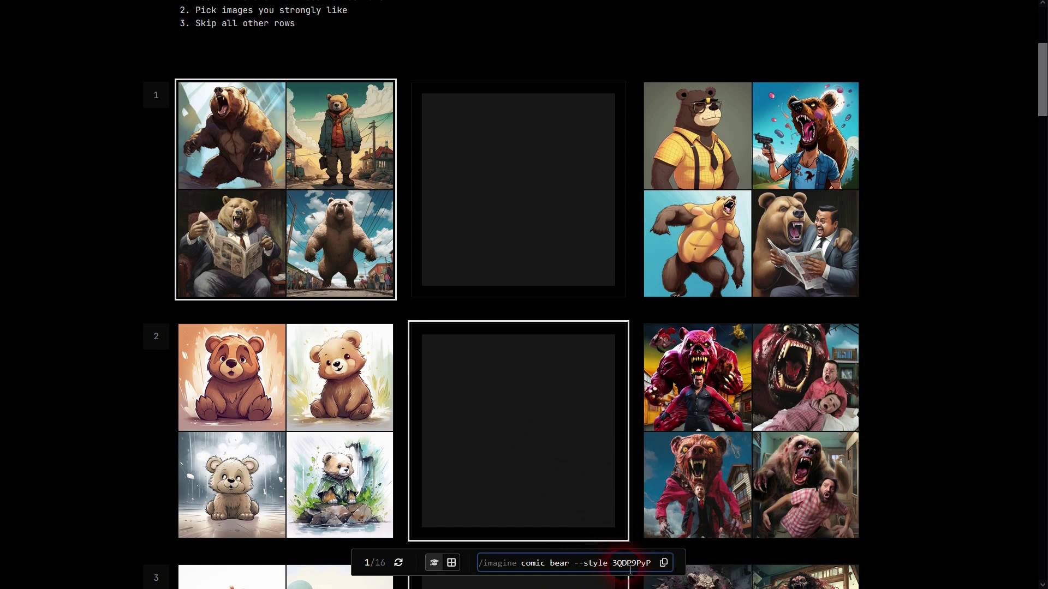
{"action": "left_click_drag", "start_coordinate": [617, 563], "coordinate": [651, 564]}
{"action": "left_click", "coordinate": [496, 216]}
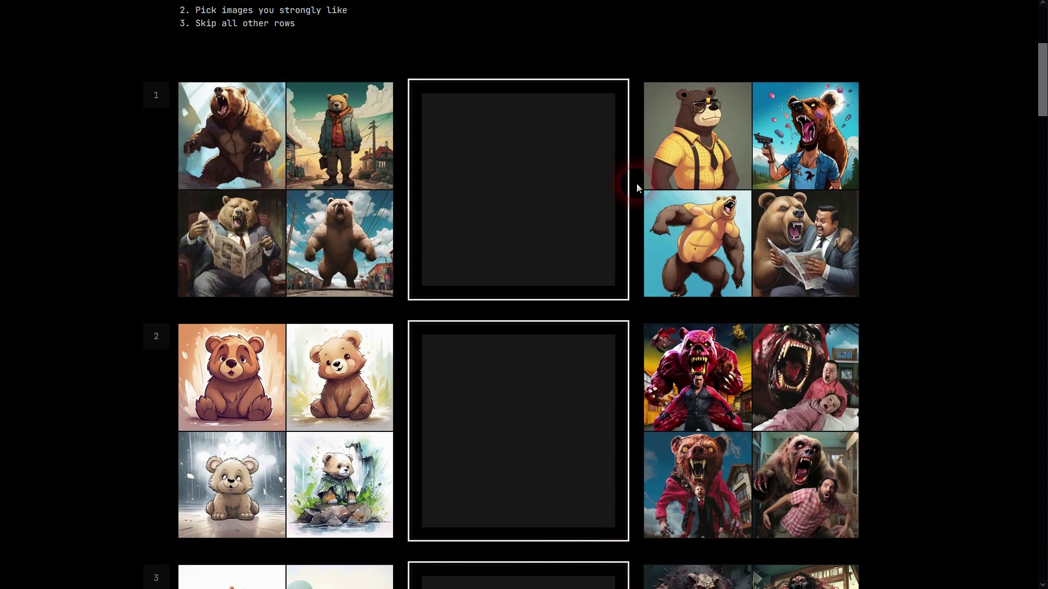
Step: Scroll through all 16 comic bear rows, then back up to row 12
{"action": "scroll", "coordinate": [930, 251], "scroll_direction": "down", "scroll_amount": 5}
{"action": "scroll", "coordinate": [927, 251], "scroll_direction": "down", "scroll_amount": 3}
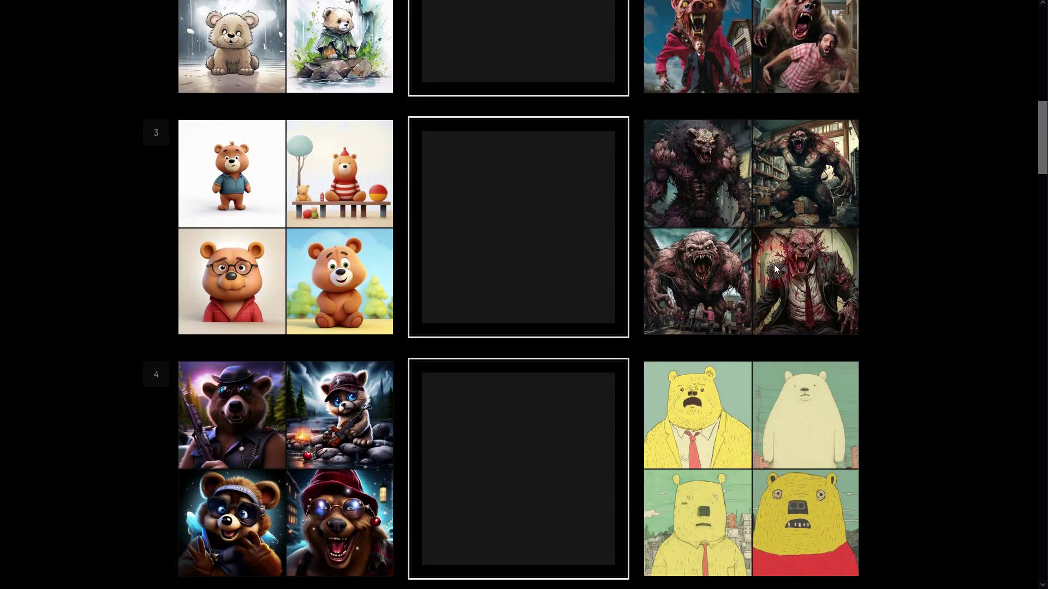
{"action": "scroll", "coordinate": [449, 202], "scroll_direction": "down", "scroll_amount": 4}
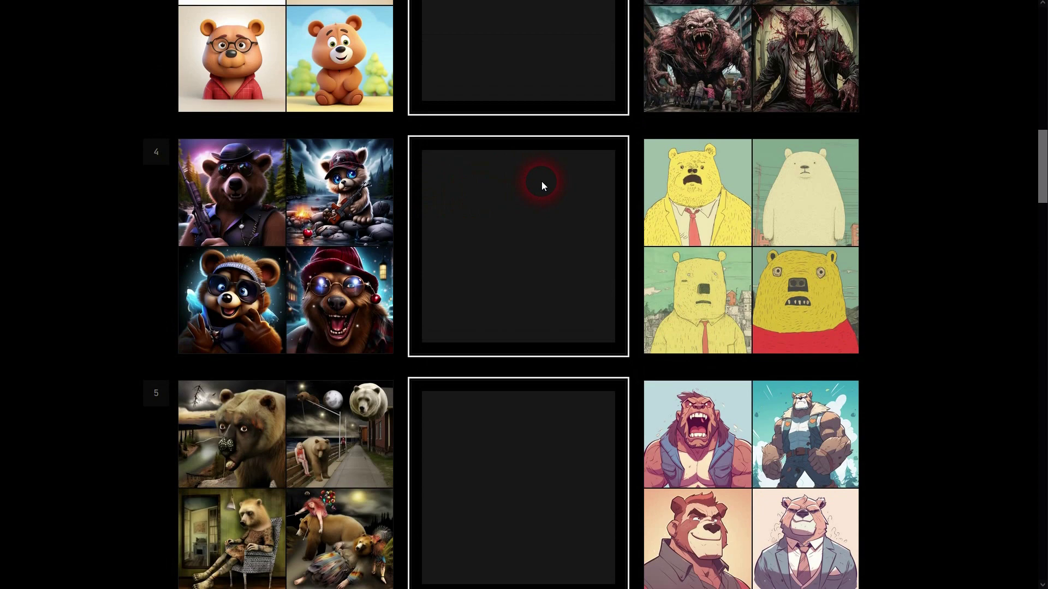
{"action": "scroll", "coordinate": [543, 181], "scroll_direction": "down", "scroll_amount": 3}
{"action": "scroll", "coordinate": [548, 178], "scroll_direction": "down", "scroll_amount": 4}
{"action": "scroll", "coordinate": [550, 177], "scroll_direction": "down", "scroll_amount": 3}
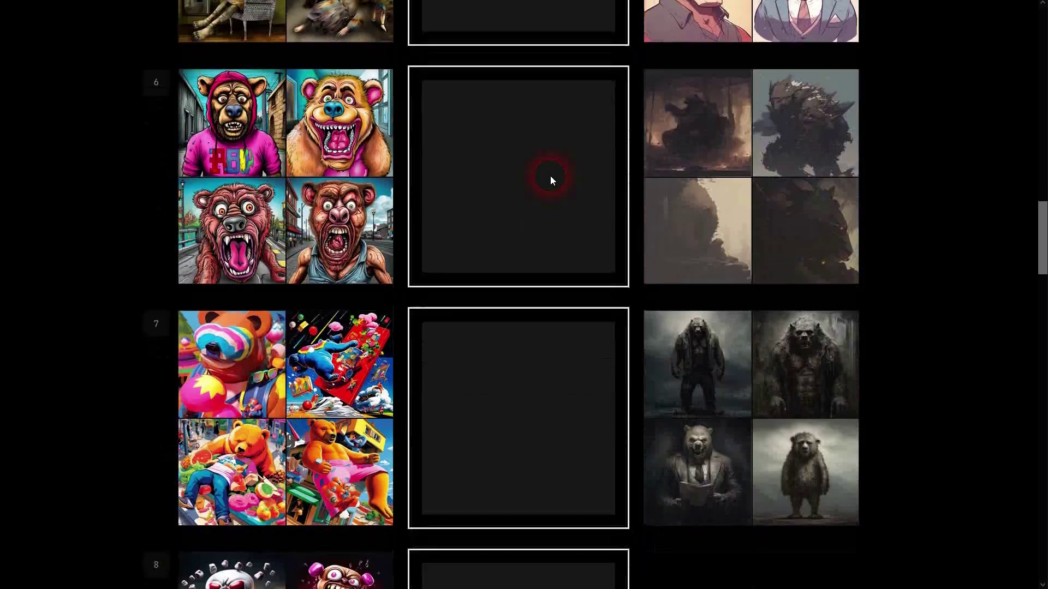
{"action": "scroll", "coordinate": [552, 177], "scroll_direction": "down", "scroll_amount": 5}
{"action": "scroll", "coordinate": [555, 176], "scroll_direction": "down", "scroll_amount": 4}
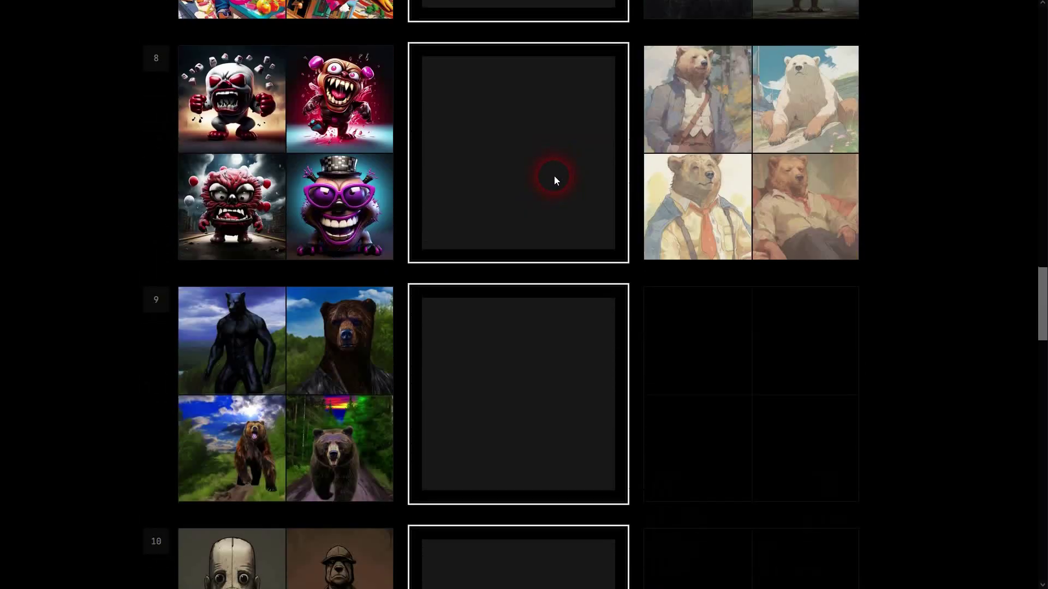
{"action": "scroll", "coordinate": [554, 175], "scroll_direction": "down", "scroll_amount": 4}
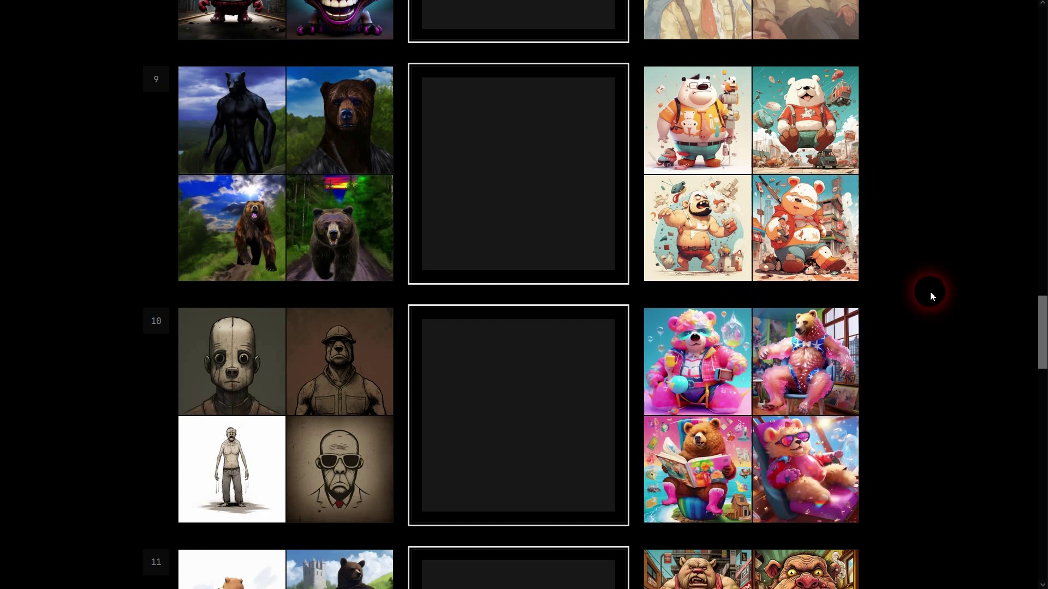
{"action": "scroll", "coordinate": [932, 273], "scroll_direction": "down", "scroll_amount": 3}
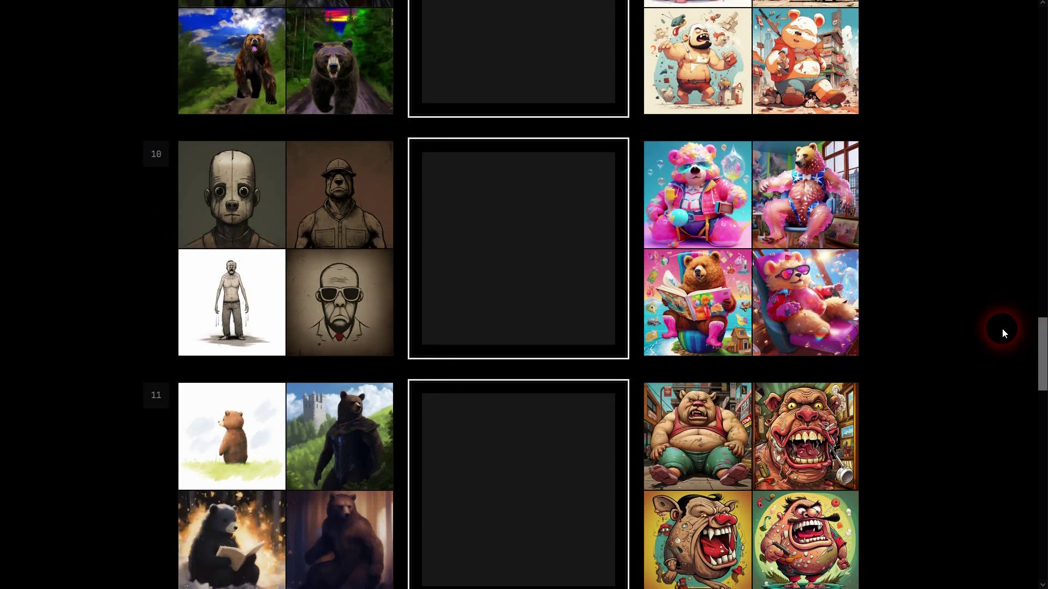
{"action": "scroll", "coordinate": [977, 322], "scroll_direction": "down", "scroll_amount": 8}
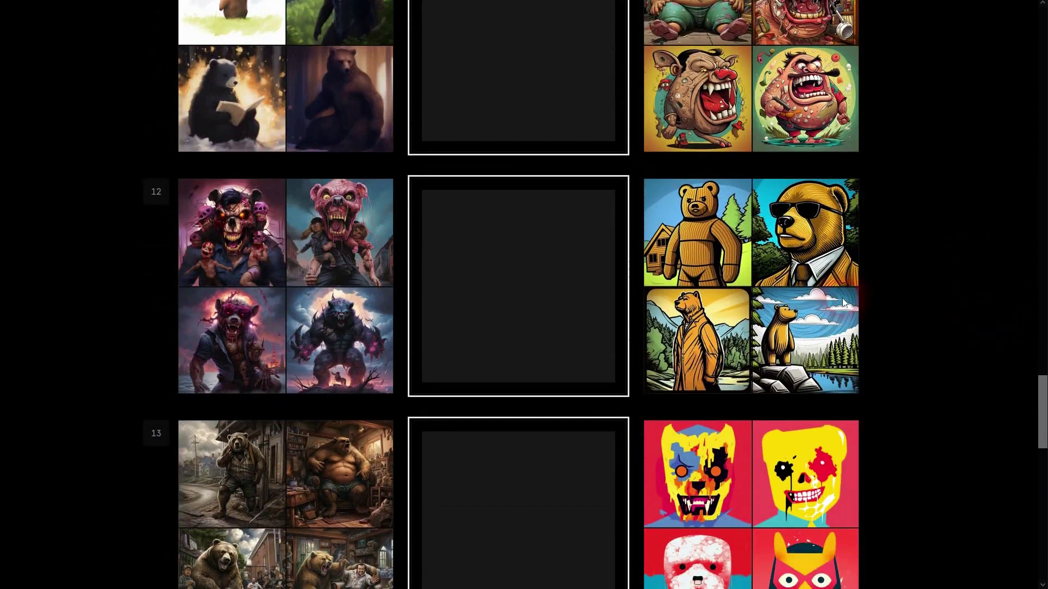
{"action": "scroll", "coordinate": [843, 303], "scroll_direction": "down", "scroll_amount": 11}
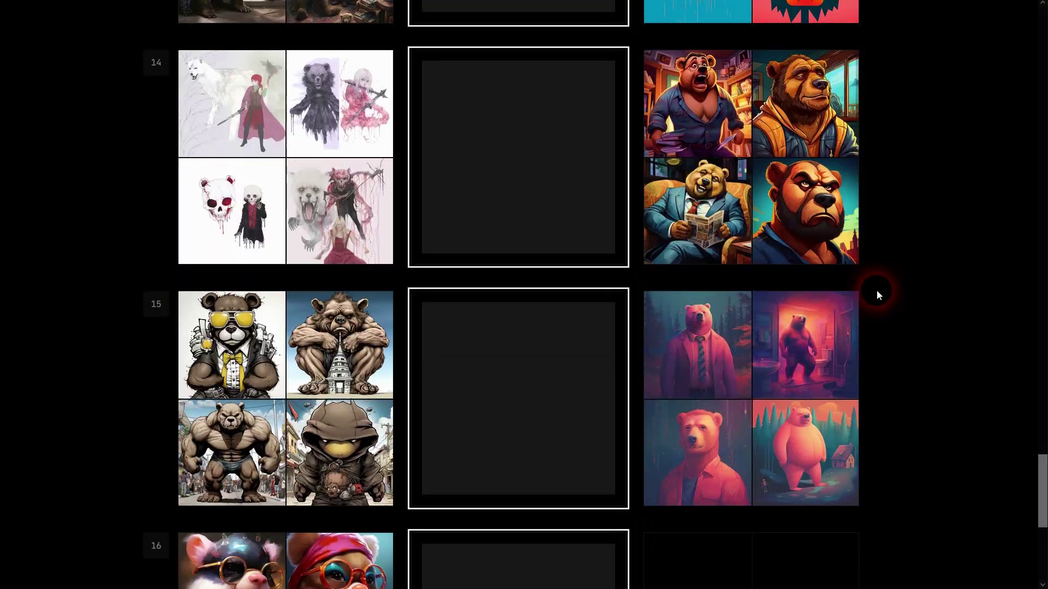
{"action": "scroll", "coordinate": [877, 290], "scroll_direction": "down", "scroll_amount": 5}
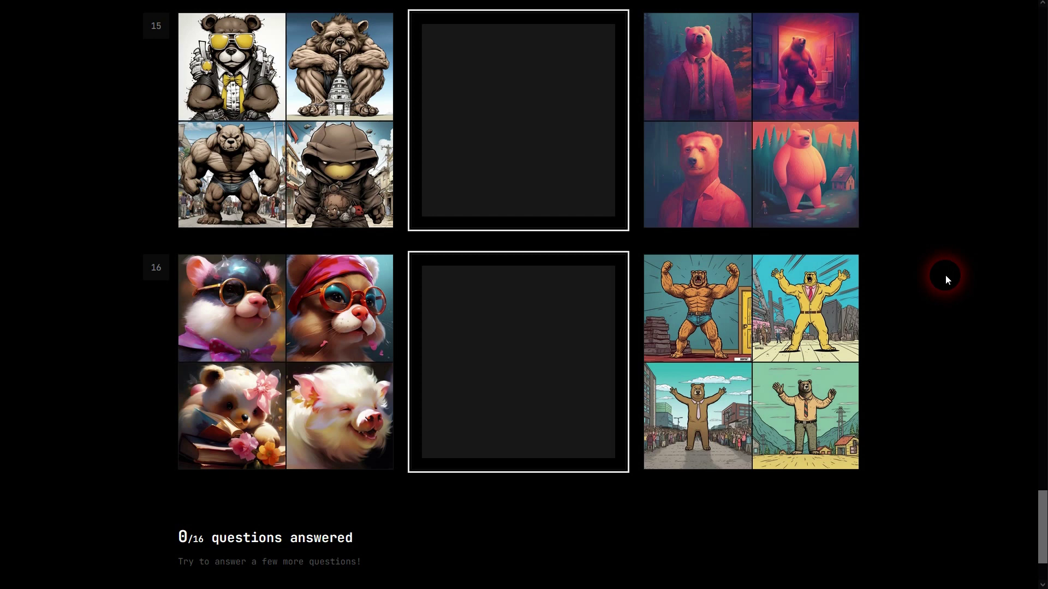
{"action": "scroll", "coordinate": [946, 277], "scroll_direction": "up", "scroll_amount": 11}
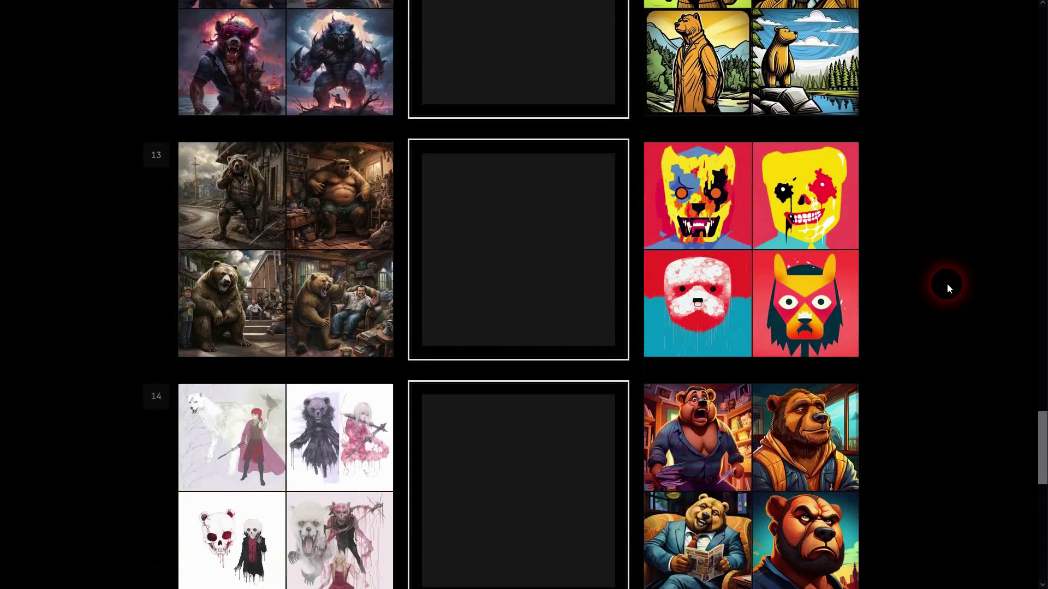
{"action": "scroll", "coordinate": [947, 284], "scroll_direction": "up", "scroll_amount": 3}
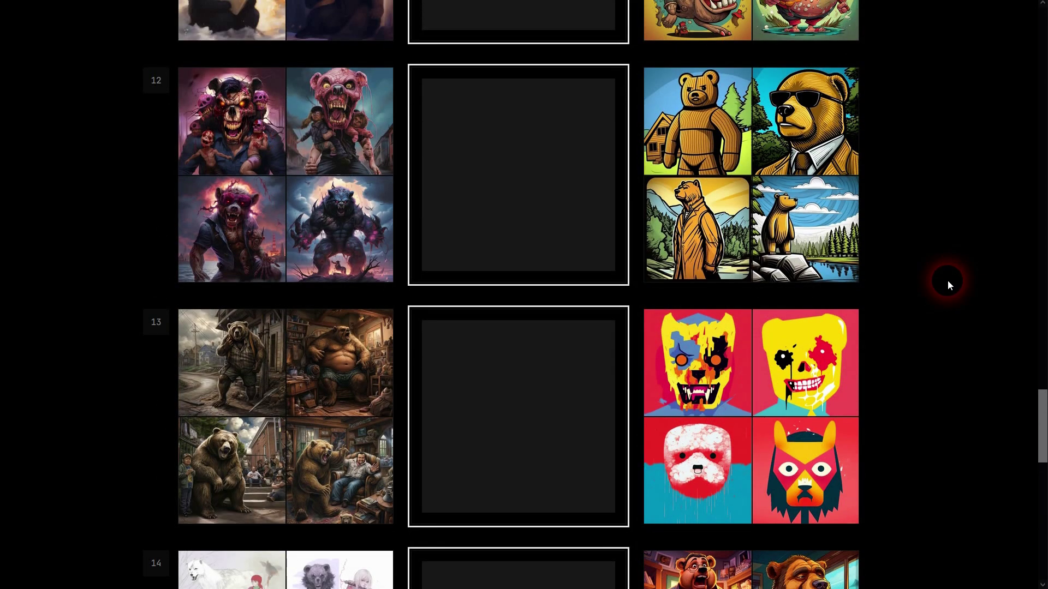
{"action": "scroll", "coordinate": [947, 280], "scroll_direction": "up", "scroll_amount": 1}
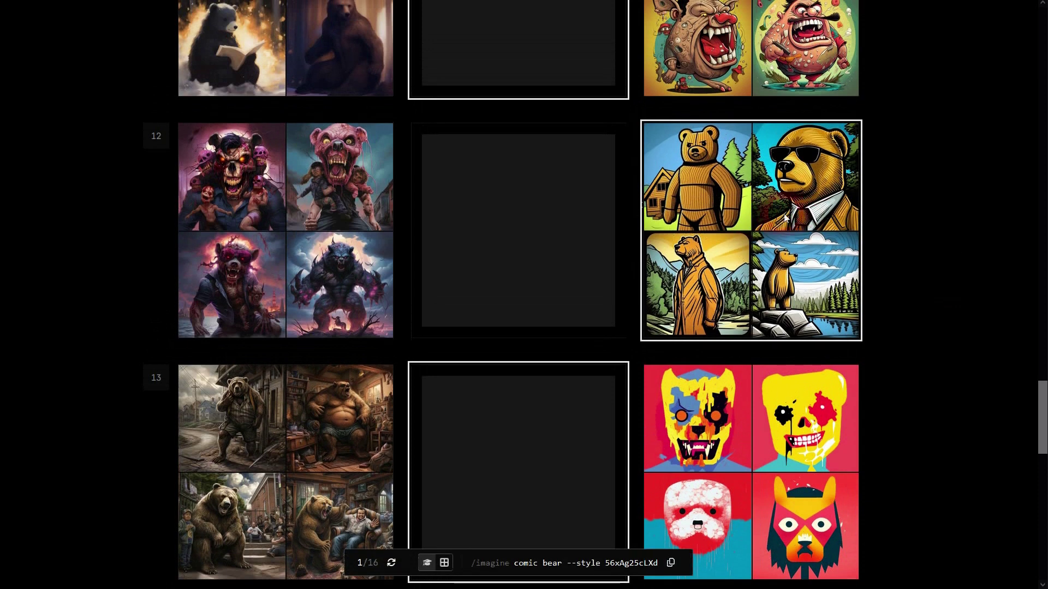
Step: Copy the prompt 'comic bear --style 56xAg25cLXd' after checking the 1/16 answered count
{"action": "left_click_drag", "start_coordinate": [585, 563], "coordinate": [671, 563]}
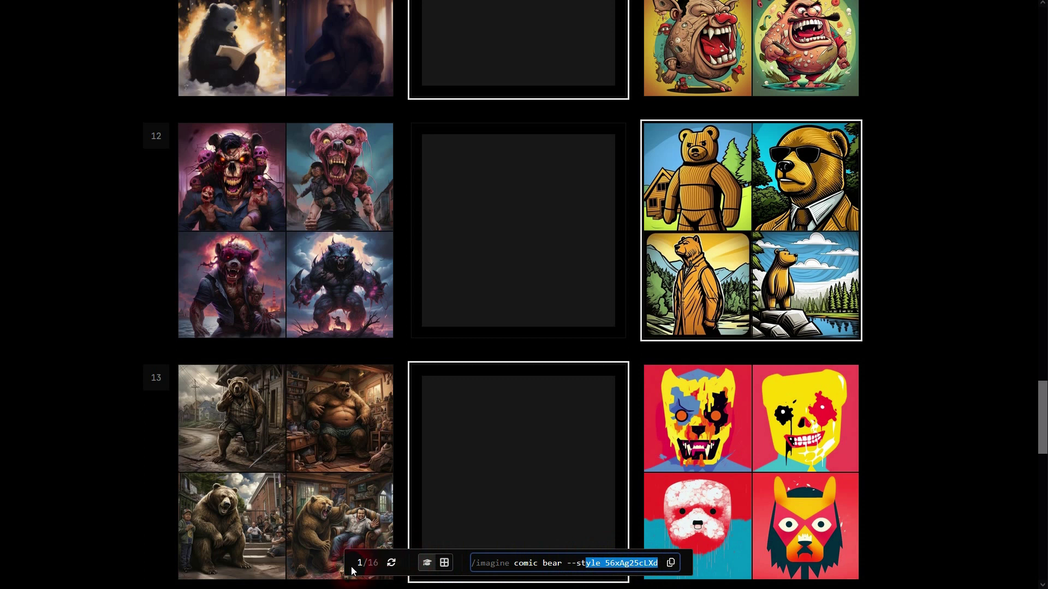
{"action": "left_click_drag", "start_coordinate": [356, 567], "coordinate": [382, 571]}
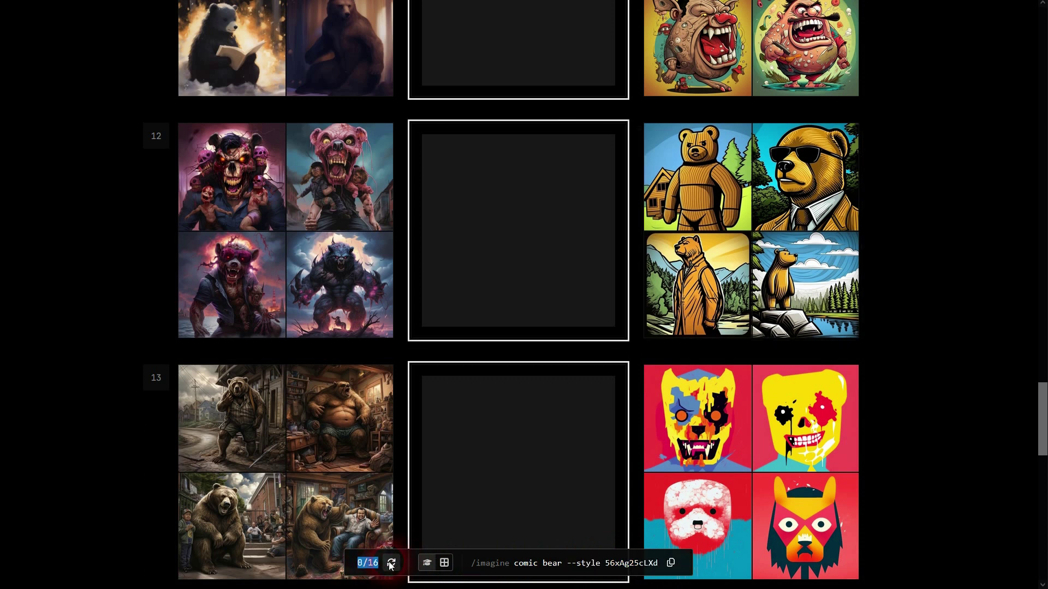
{"action": "mouse_move", "coordinate": [805, 237]}
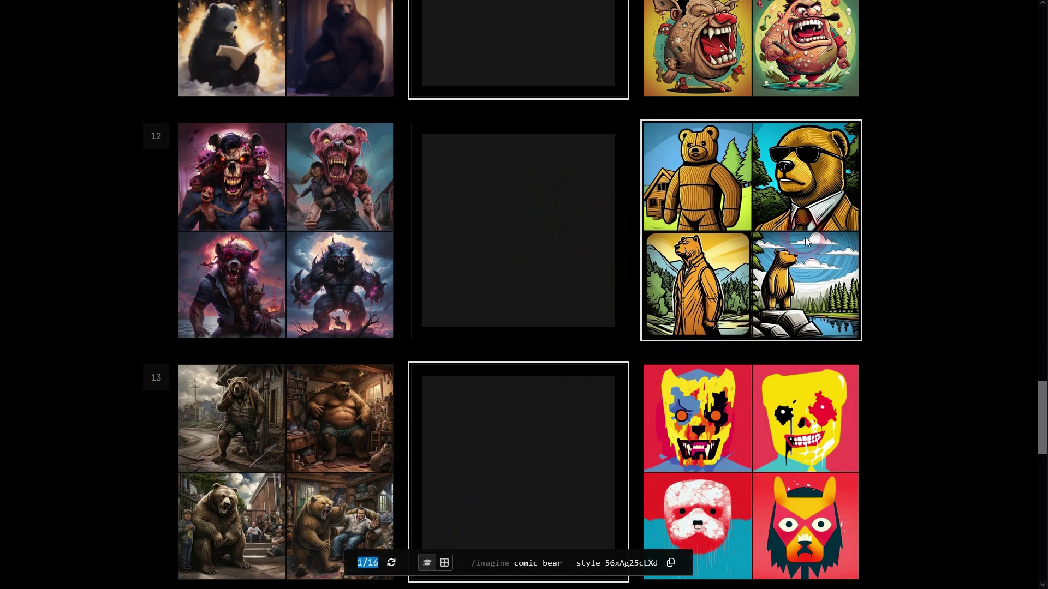
{"action": "left_click", "coordinate": [670, 564]}
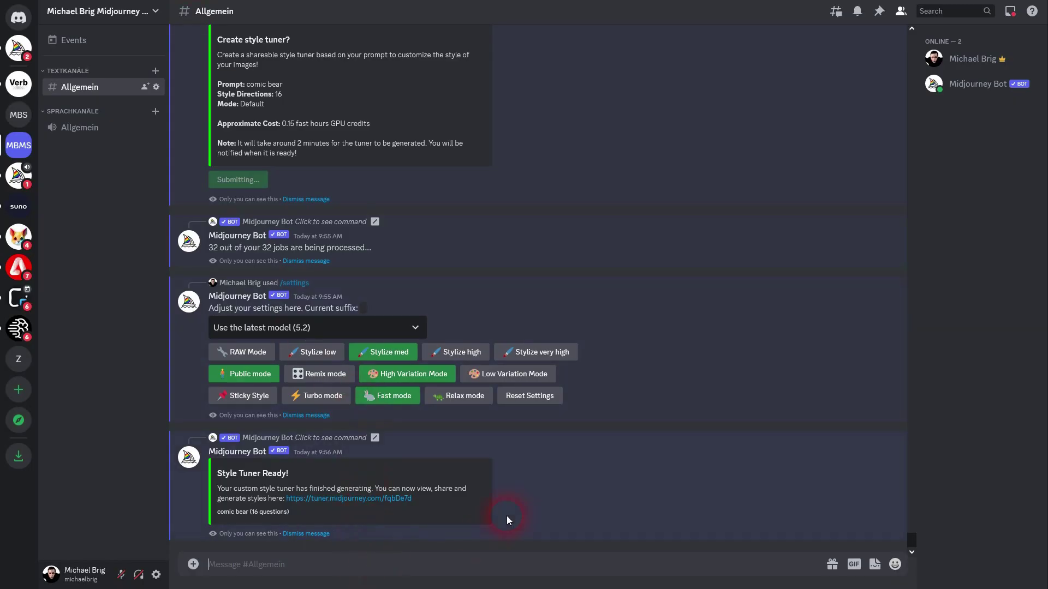
Step: Submit /imagine 'comic eagle --style 56xAg25cLXd' by pasting the prompt and swapping bear for eagle
{"action": "type", "text": "/i"}
{"action": "key", "text": "Return"}
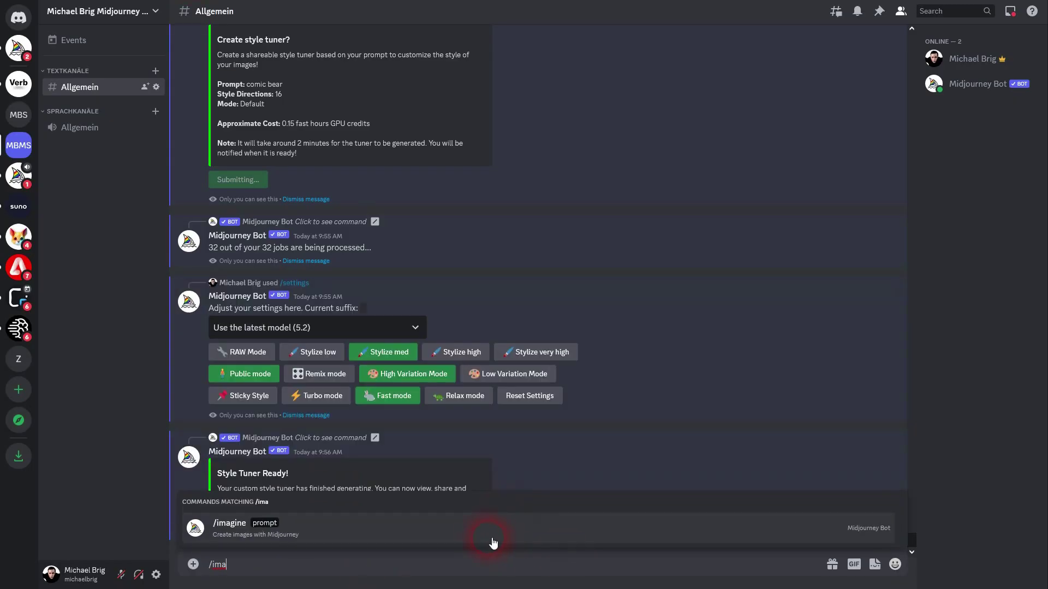
{"action": "key", "text": "ctrl+v"}
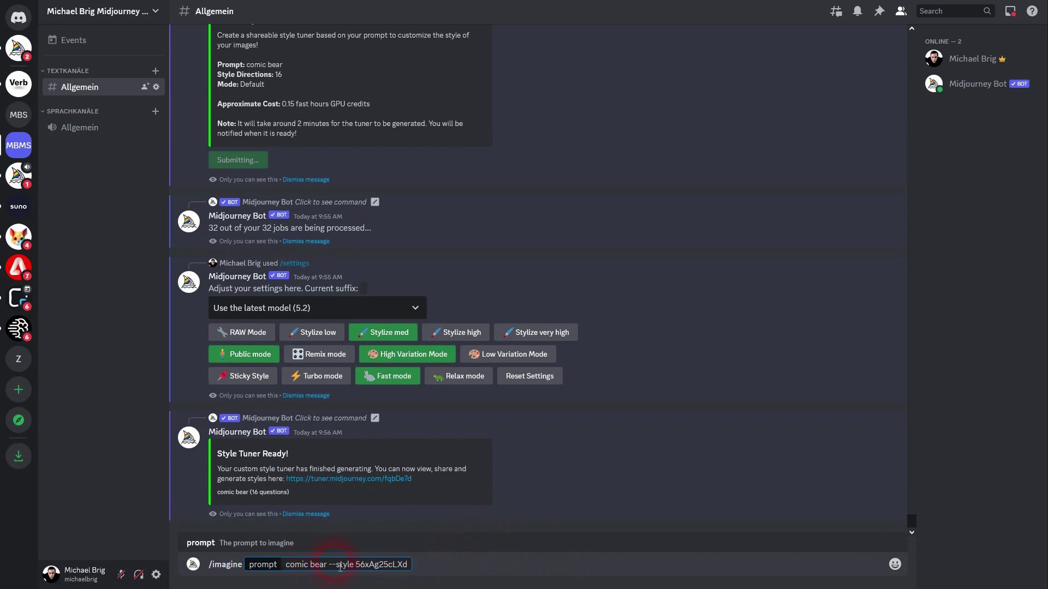
{"action": "double_click", "coordinate": [319, 565]}
{"action": "type", "text": "eagle"}
{"action": "key", "text": "Return"}
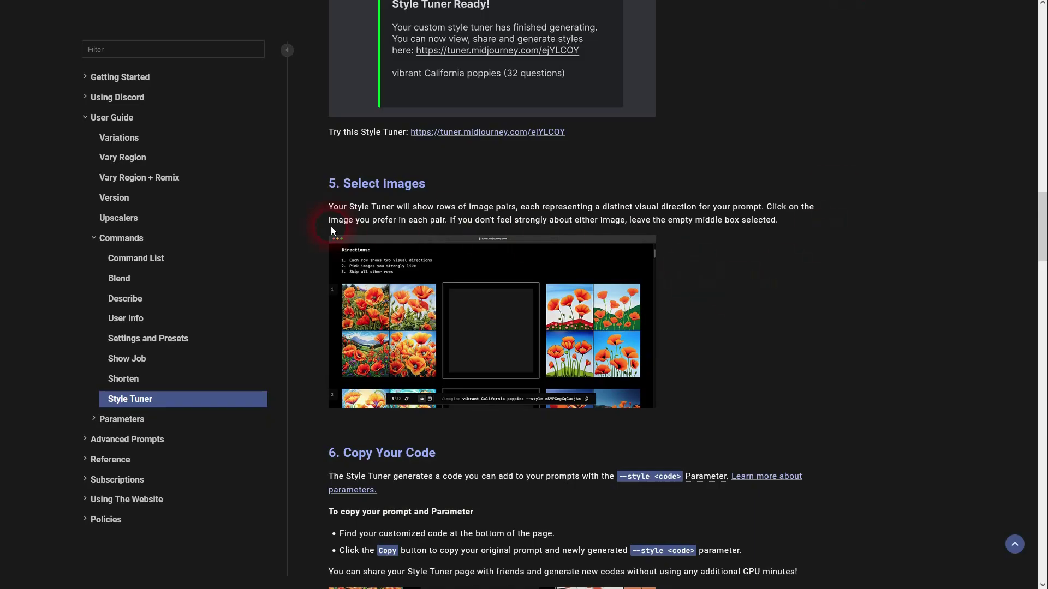
Step: Read the docs on the --style <code> parameter and the list of other Midjourney tools
{"action": "scroll", "coordinate": [509, 200], "scroll_direction": "down", "scroll_amount": 4}
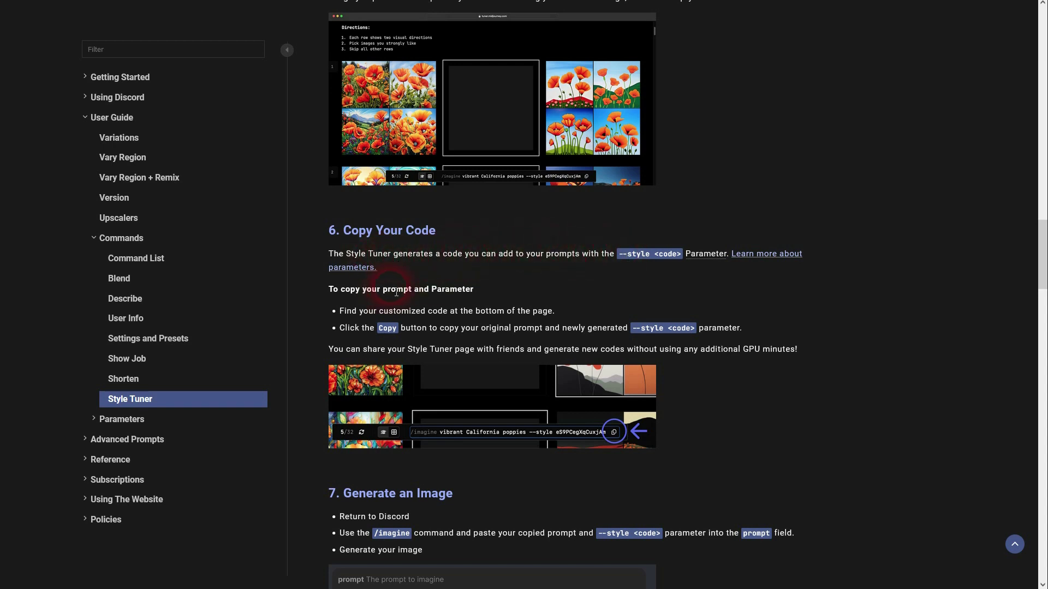
{"action": "left_click_drag", "start_coordinate": [624, 260], "coordinate": [675, 263]}
{"action": "scroll", "coordinate": [450, 299], "scroll_direction": "down", "scroll_amount": 3}
{"action": "scroll", "coordinate": [451, 299], "scroll_direction": "down", "scroll_amount": 12}
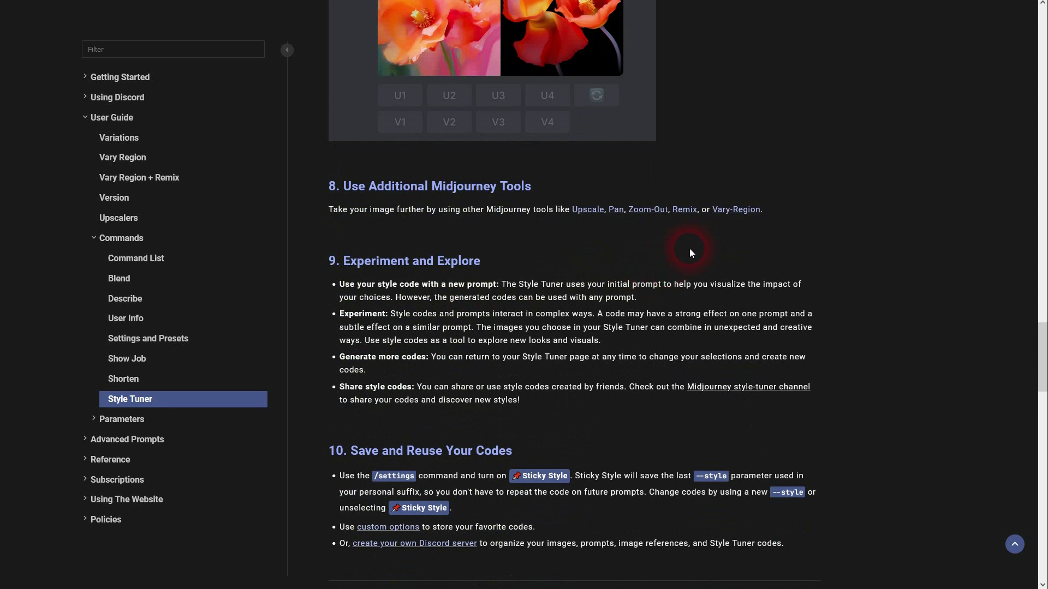
{"action": "left_click_drag", "start_coordinate": [549, 218], "coordinate": [771, 216]}
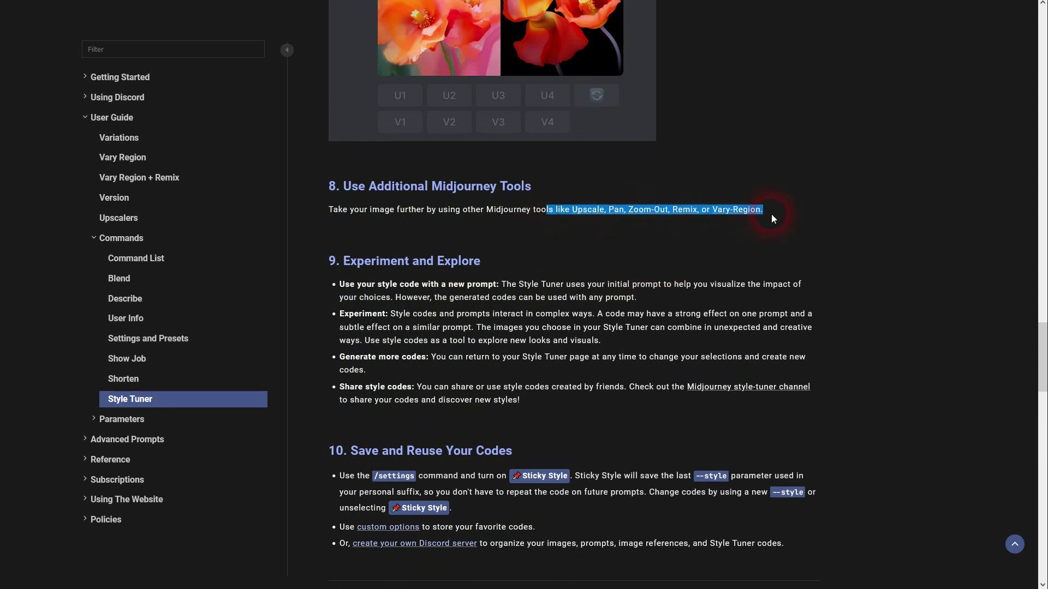
Step: Study the combining-codes examples (--style code1-code2, style raw), then return to Discord
{"action": "scroll", "coordinate": [718, 250], "scroll_direction": "down", "scroll_amount": 7}
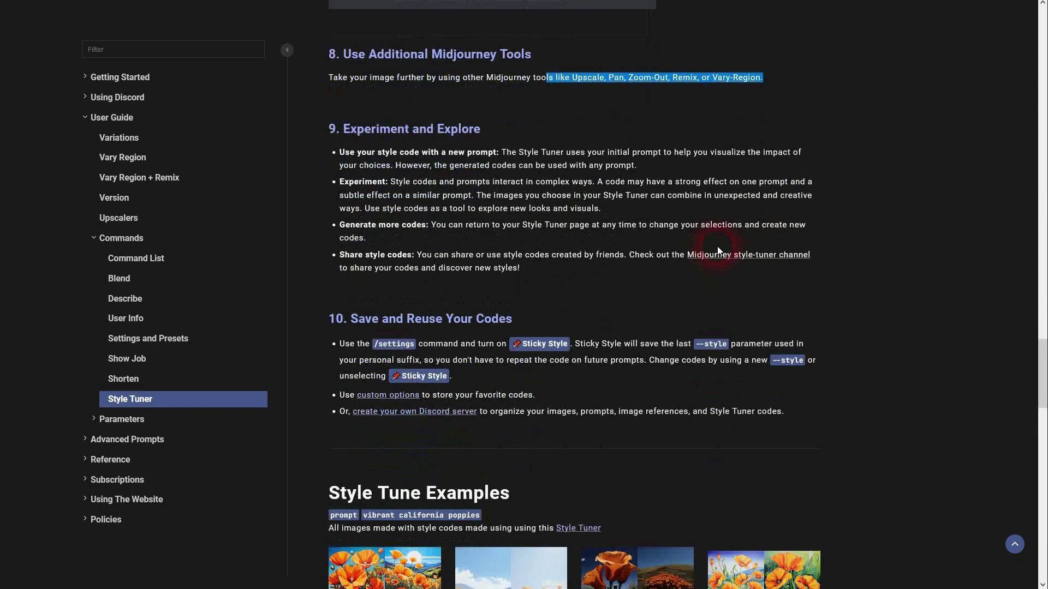
{"action": "scroll", "coordinate": [714, 245], "scroll_direction": "down", "scroll_amount": 4}
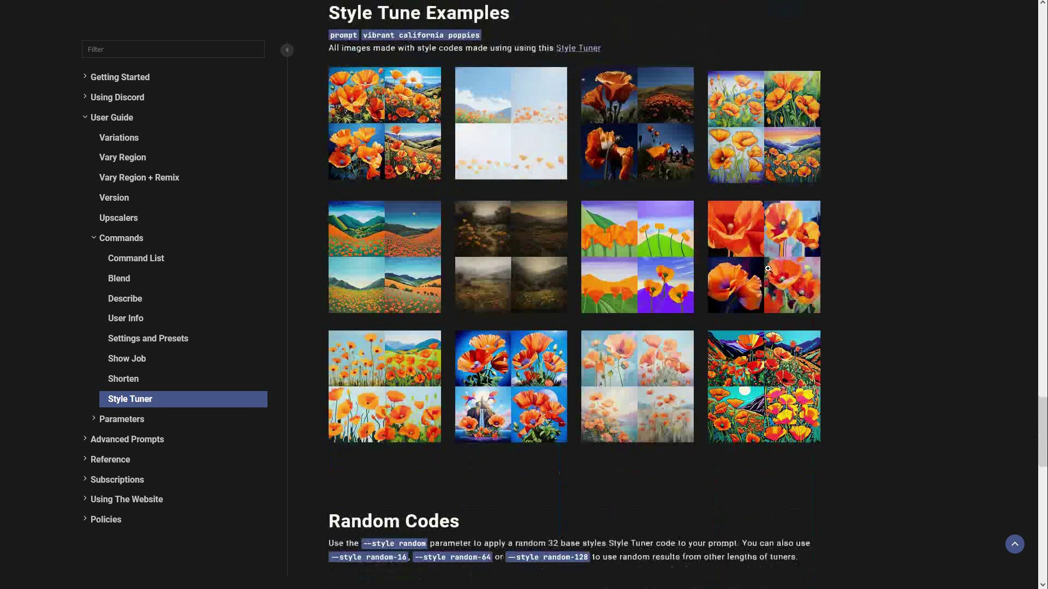
{"action": "scroll", "coordinate": [891, 269], "scroll_direction": "down", "scroll_amount": 6}
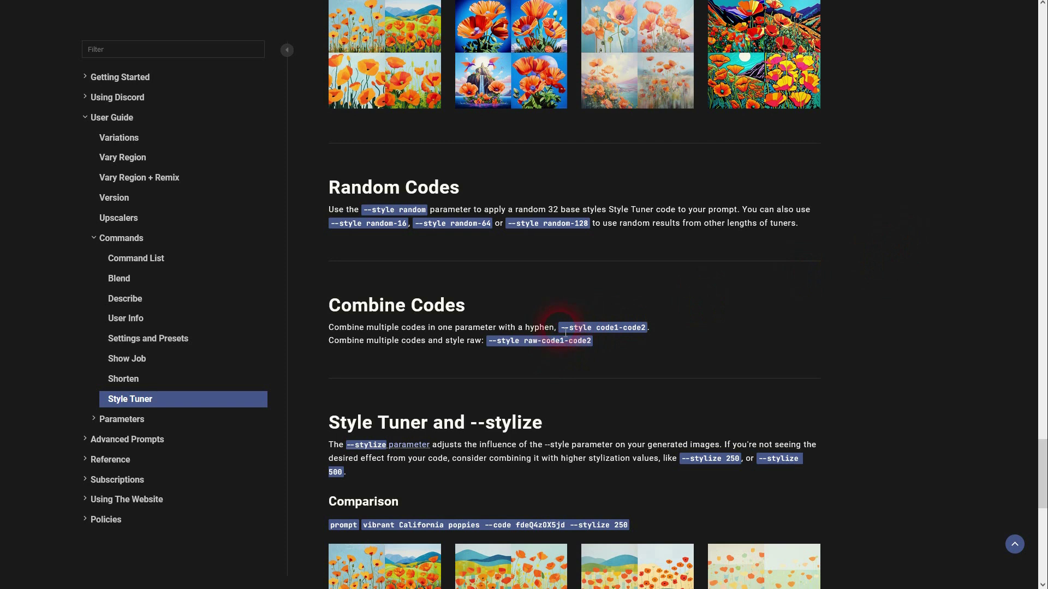
{"action": "left_click_drag", "start_coordinate": [562, 332], "coordinate": [654, 333]}
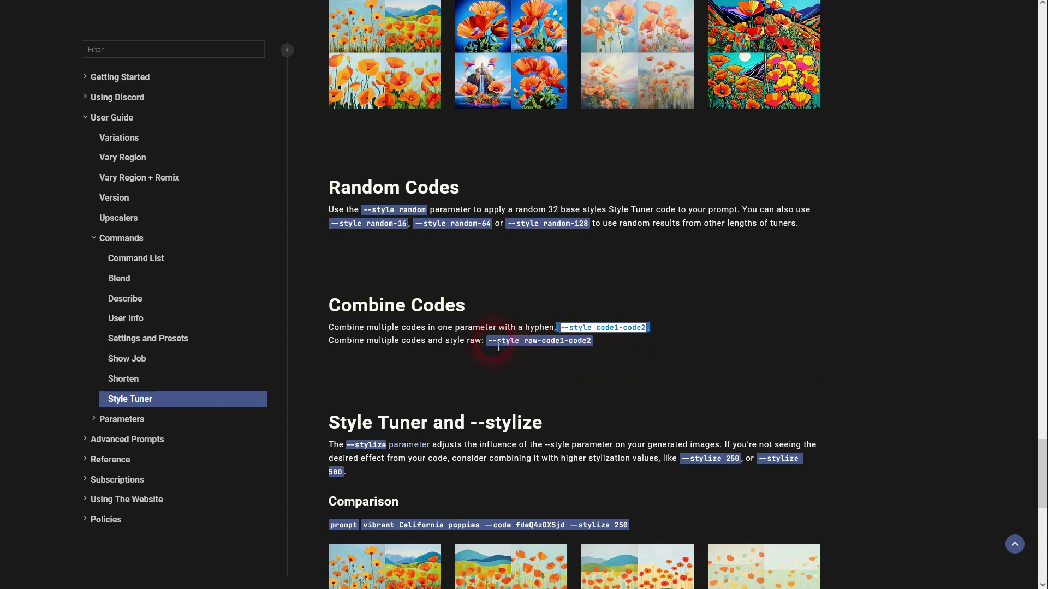
{"action": "left_click_drag", "start_coordinate": [491, 340], "coordinate": [535, 349]}
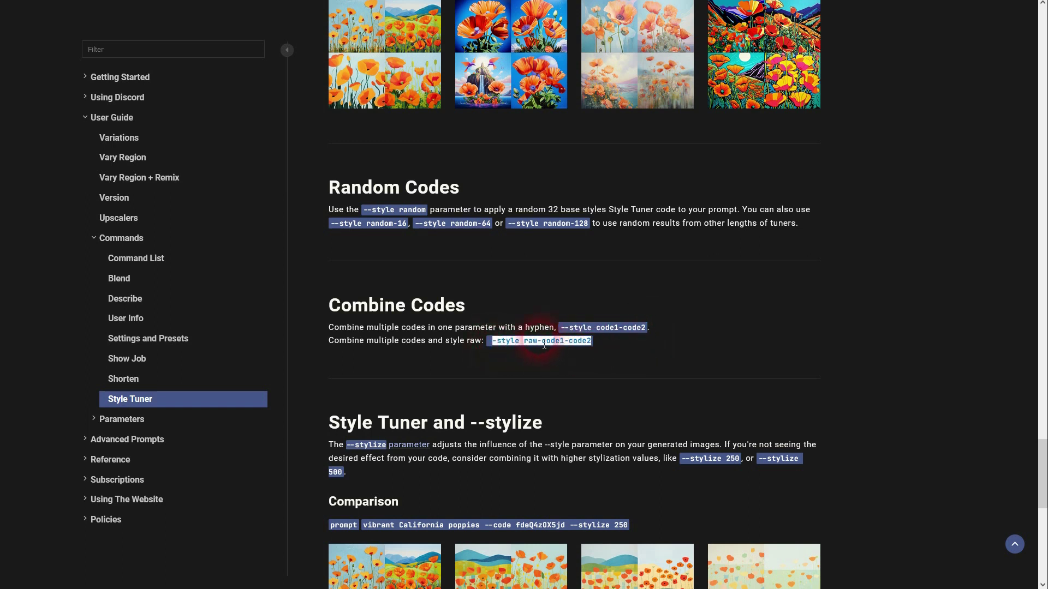
{"action": "left_click", "coordinate": [534, 347]}
{"action": "double_click", "coordinate": [533, 348]}
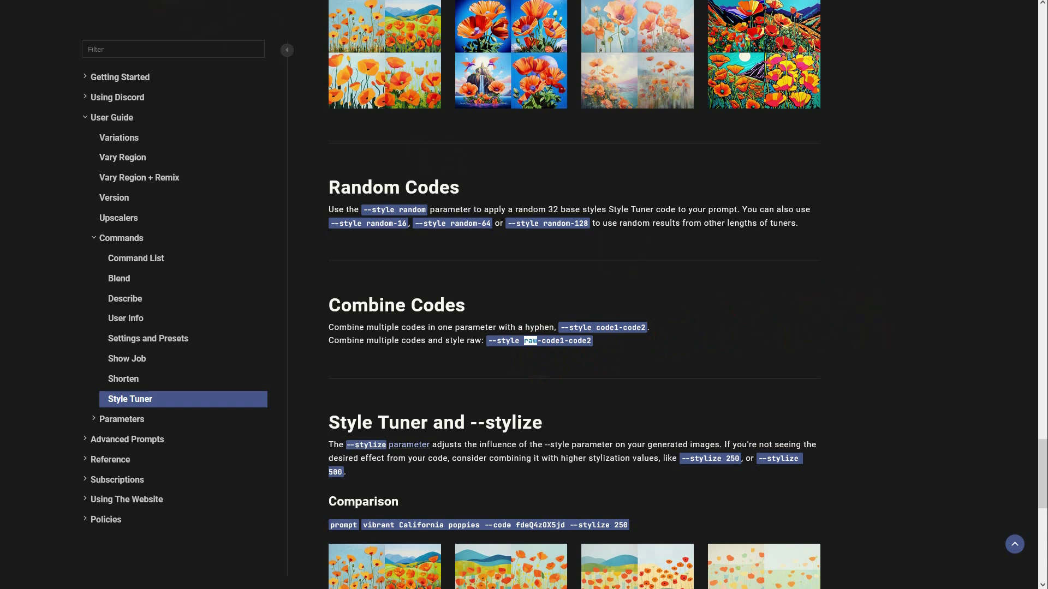
{"action": "key", "text": "alt+Tab"}
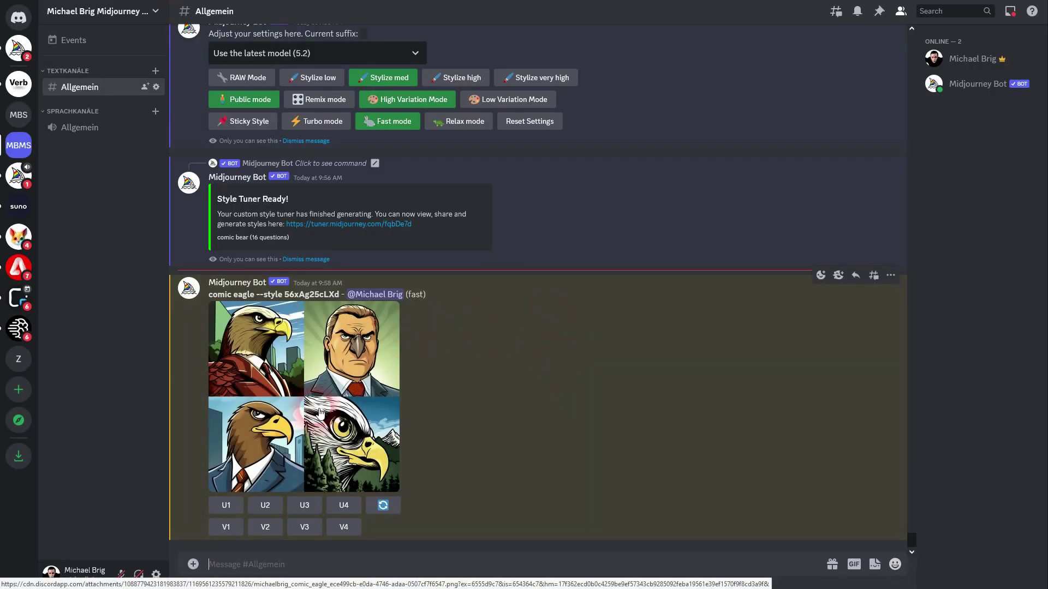
Step: Switch the row 12 pick to the left bear grid and copy the 3fr0kYMnozx prompt
{"action": "left_click", "coordinate": [293, 401]}
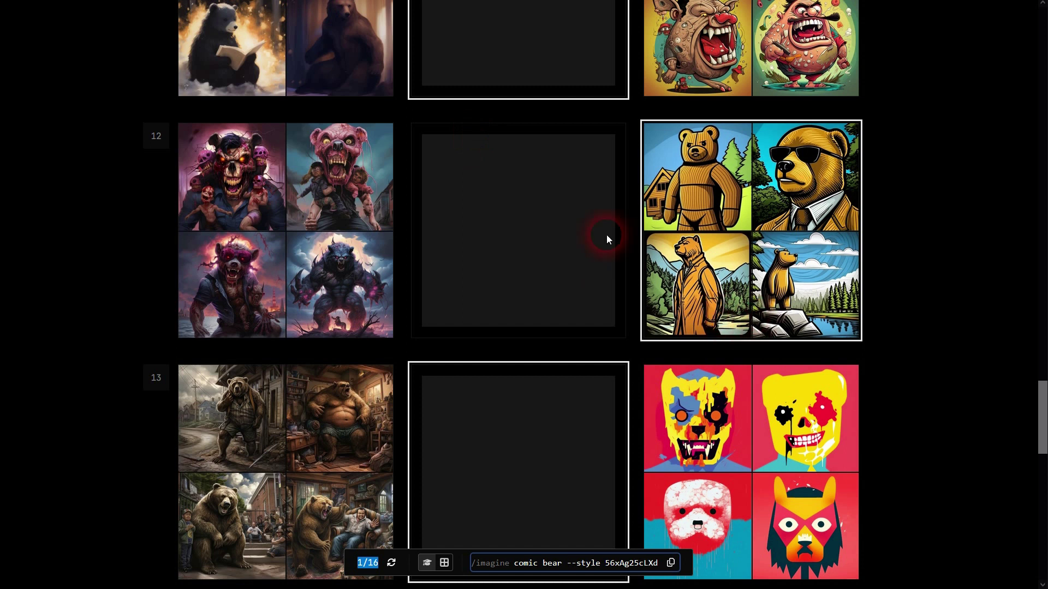
{"action": "left_click", "coordinate": [532, 230]}
{"action": "left_click", "coordinate": [303, 218]}
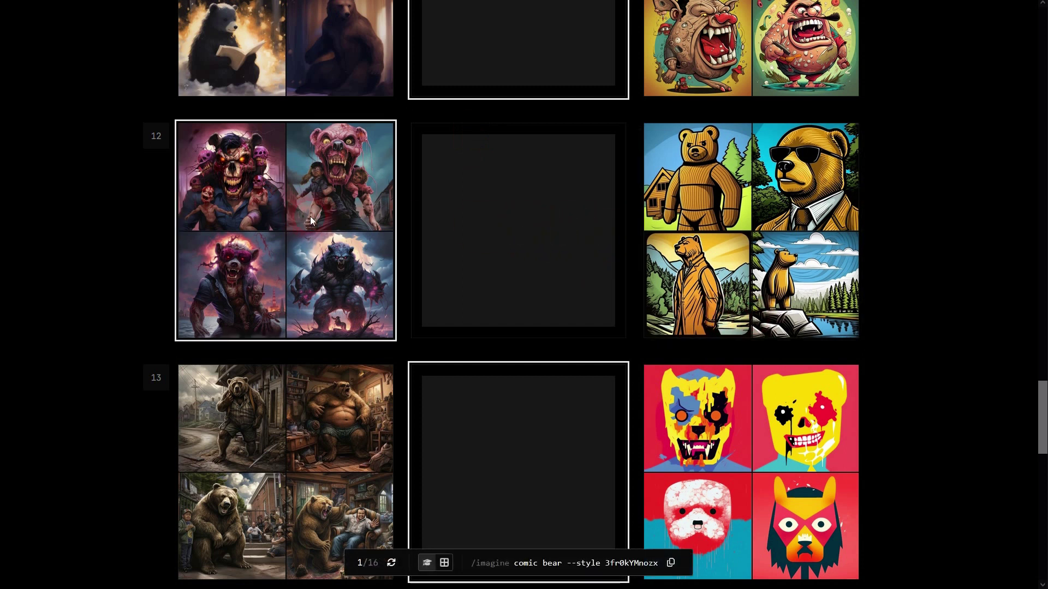
{"action": "left_click", "coordinate": [670, 562]}
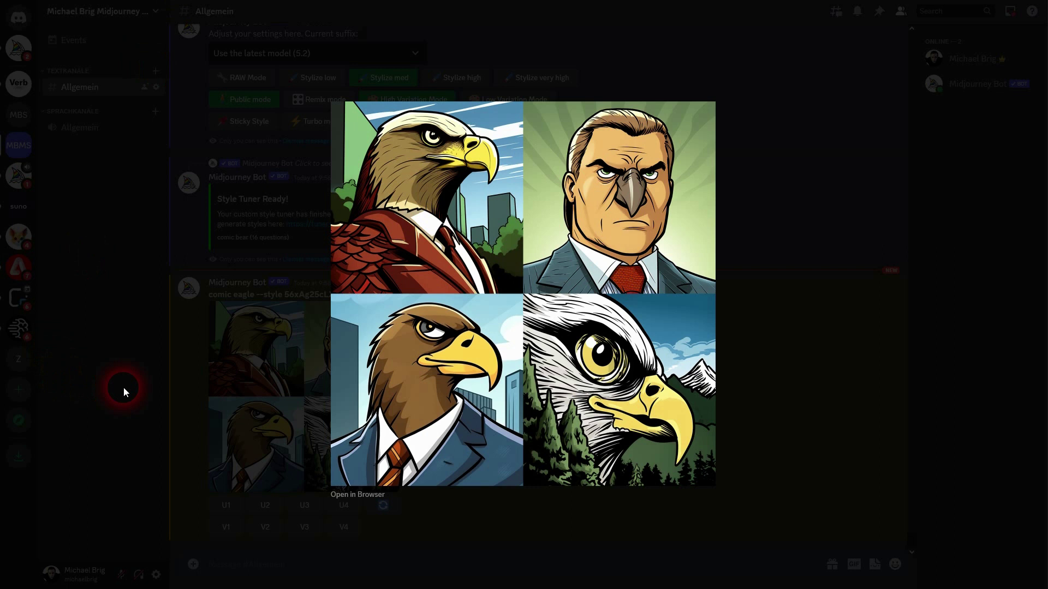
{"action": "left_click", "coordinate": [123, 387]}
Step: Submit /imagine 'comic eagle --style 3fr0kYMnozx', replacing bear with eagle in the pasted prompt
{"action": "left_click", "coordinate": [262, 570]}
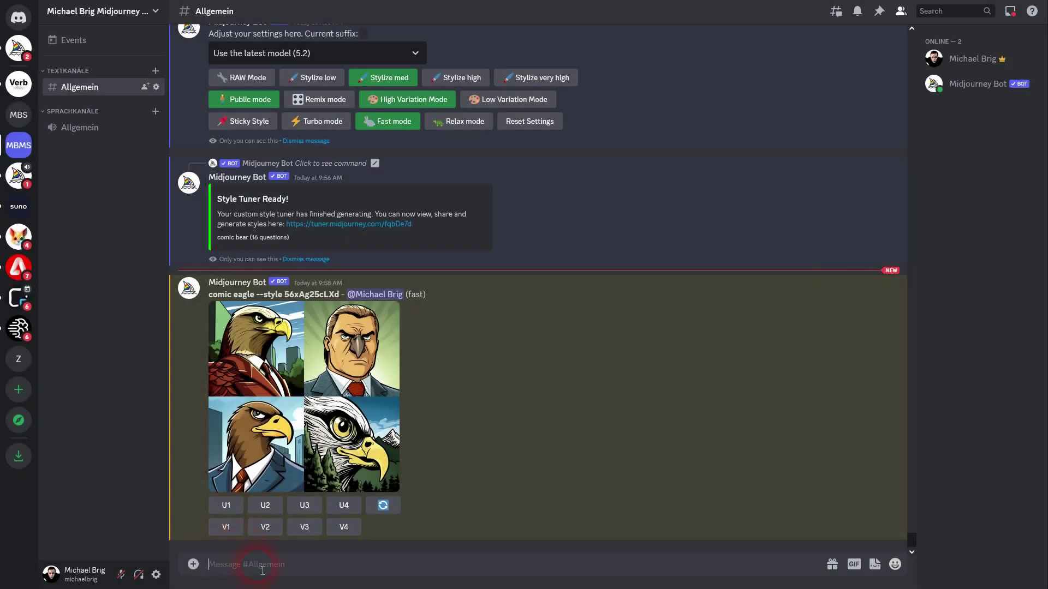
{"action": "type", "text": "/ima"}
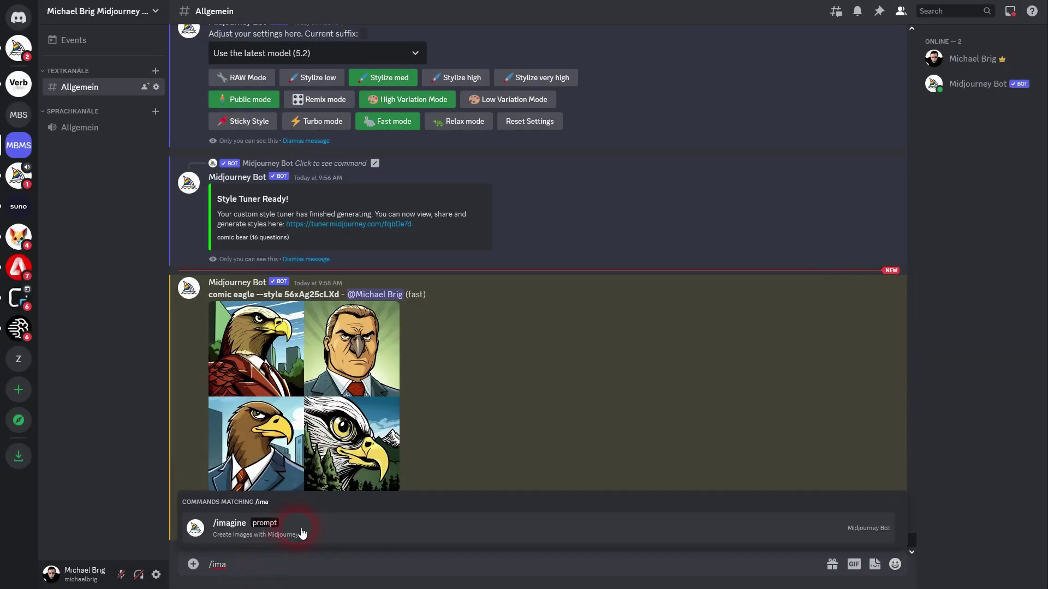
{"action": "left_click", "coordinate": [299, 532]}
{"action": "left_click", "coordinate": [343, 567]}
{"action": "key", "text": "ctrl+v"}
{"action": "double_click", "coordinate": [317, 567]}
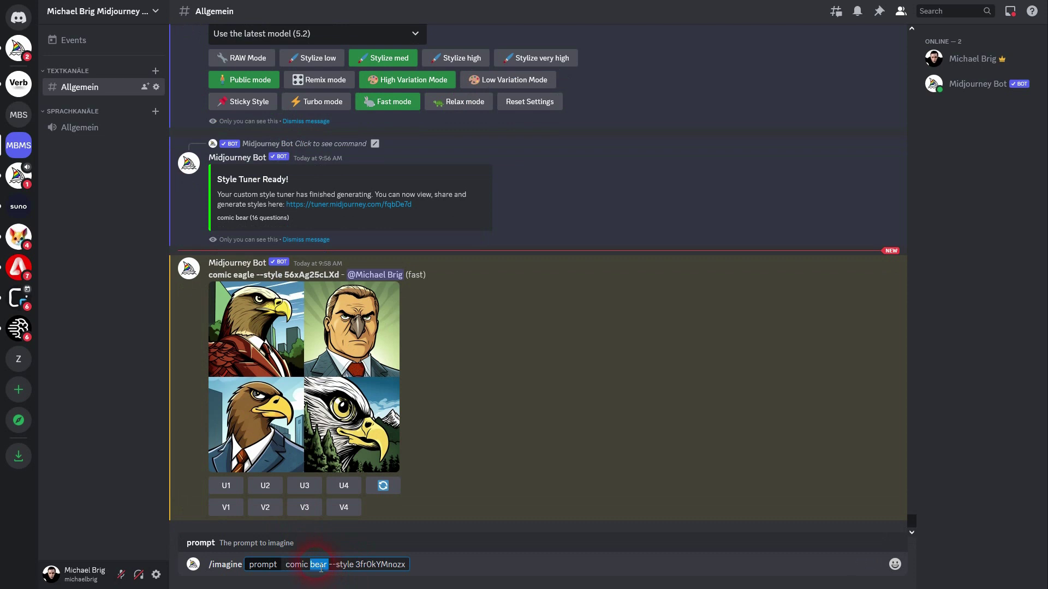
{"action": "type", "text": "eagle"}
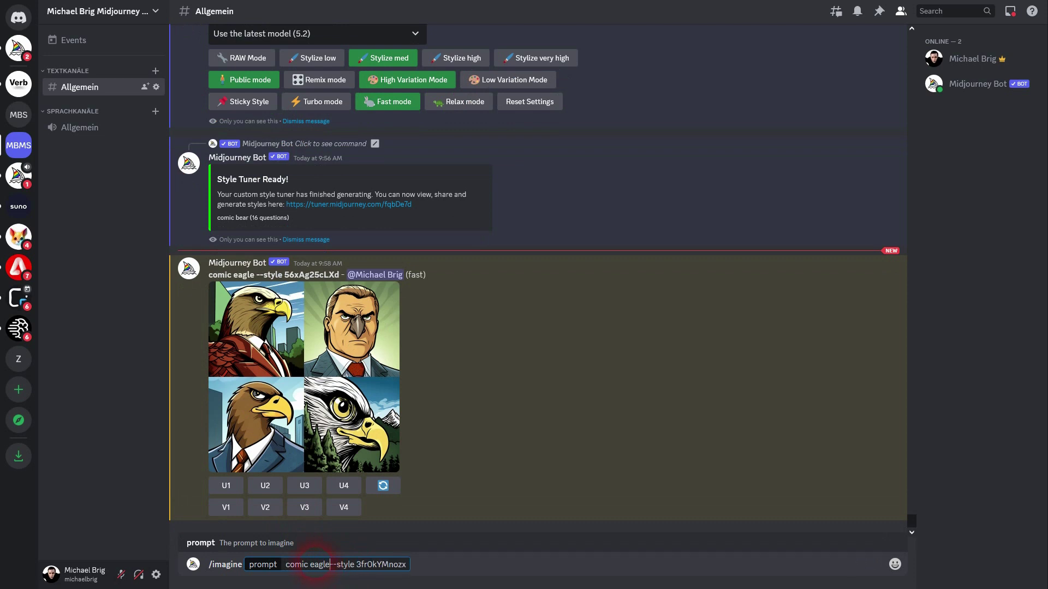
{"action": "key", "text": "Return"}
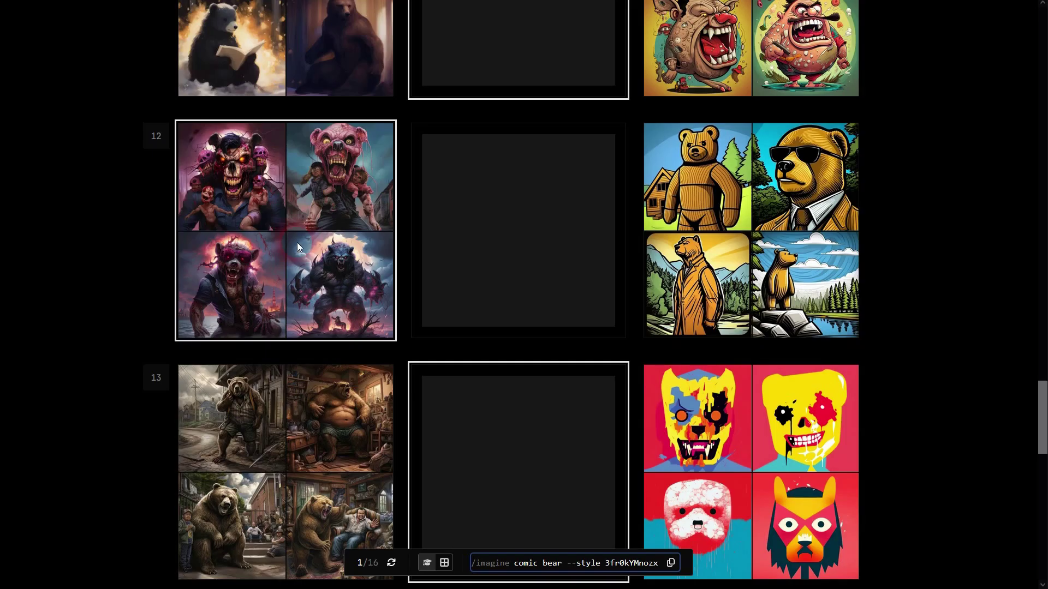
{"action": "double_click", "coordinate": [614, 568]}
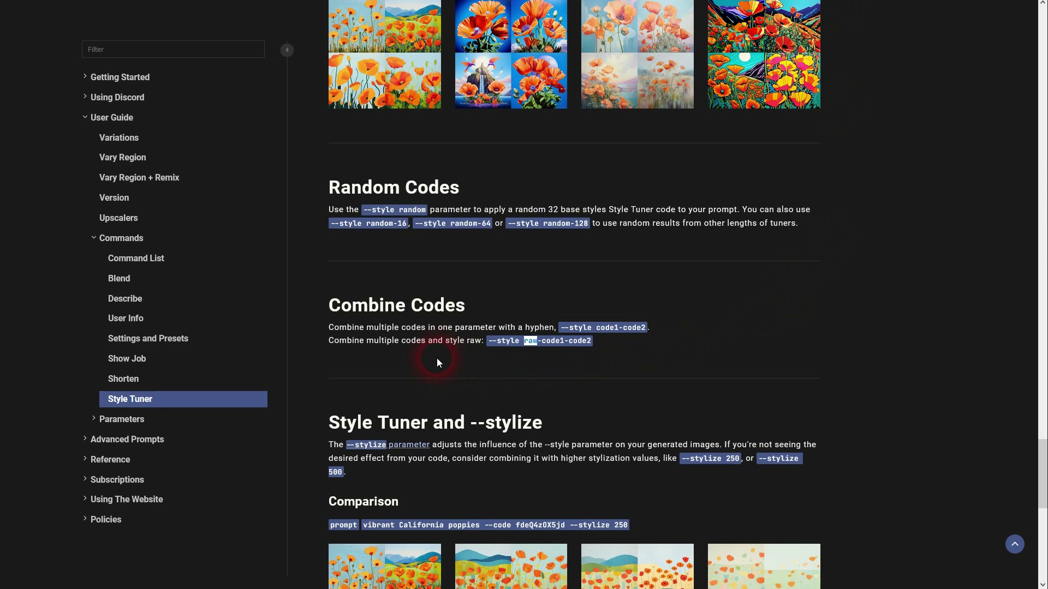
{"action": "scroll", "coordinate": [879, 266], "scroll_direction": "down", "scroll_amount": 4}
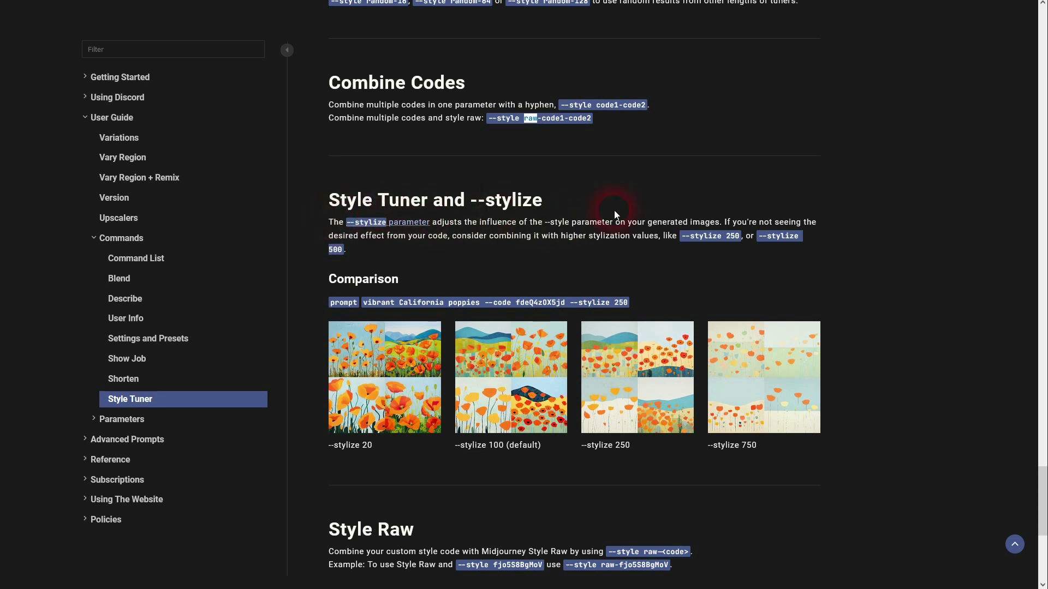
{"action": "left_click_drag", "start_coordinate": [637, 241], "coordinate": [686, 256]}
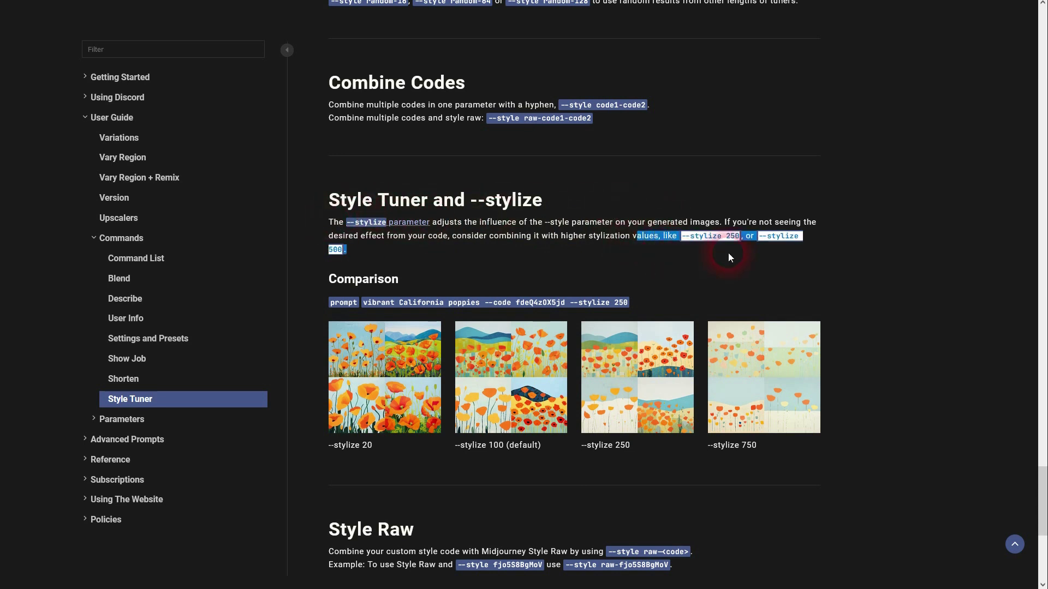
{"action": "scroll", "coordinate": [729, 254], "scroll_direction": "down", "scroll_amount": 6}
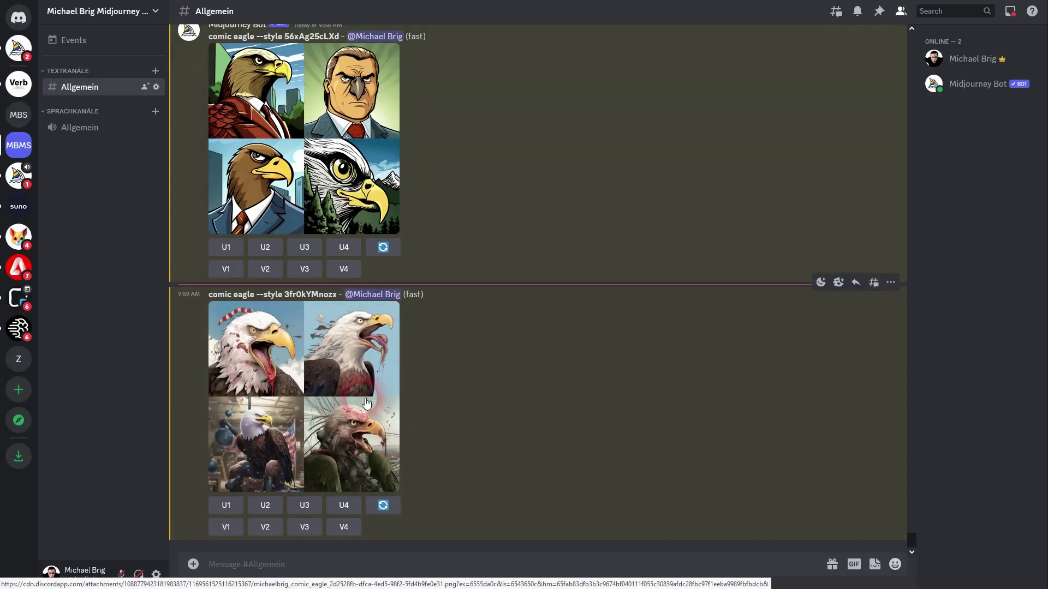
Step: Preview the finished 3fr0kYMnozx eagle grid and compare its style code with the tuner prompt
{"action": "left_click", "coordinate": [362, 398]}
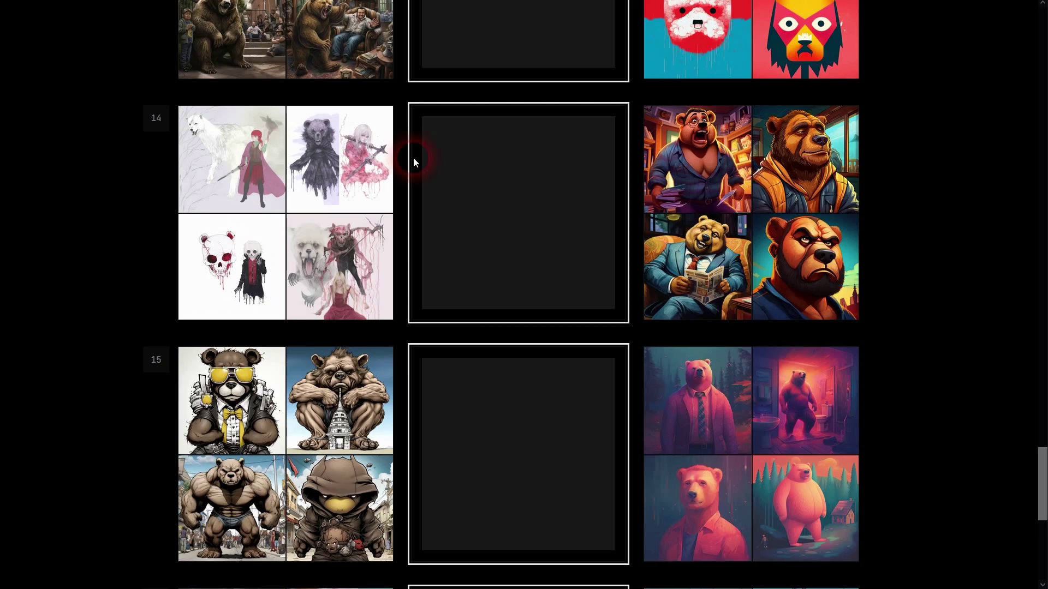
{"action": "scroll", "coordinate": [413, 157], "scroll_direction": "up", "scroll_amount": 9}
{"action": "scroll", "coordinate": [448, 266], "scroll_direction": "up", "scroll_amount": 2}
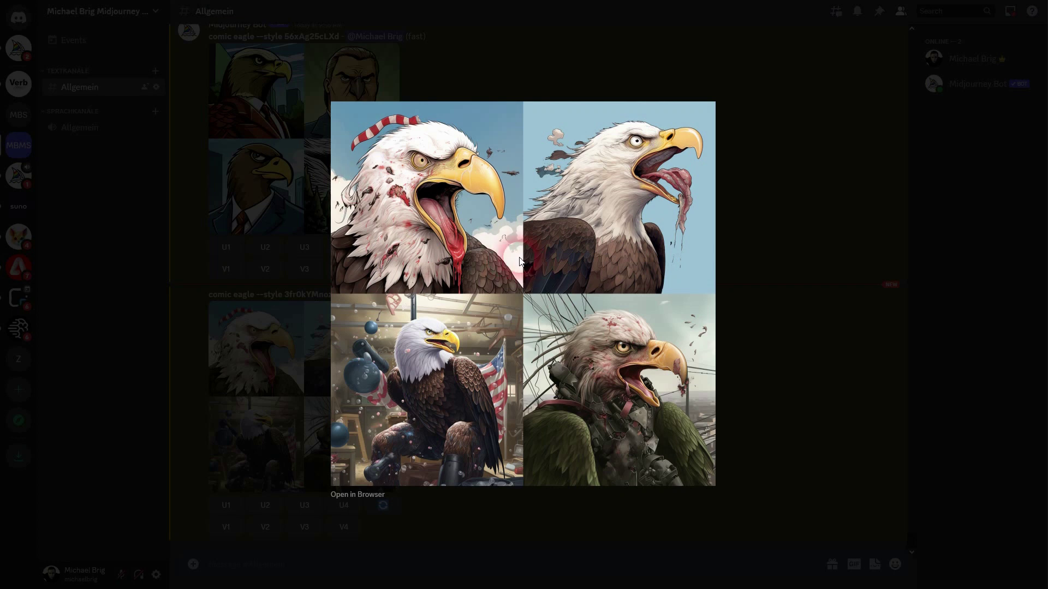
{"action": "left_click", "coordinate": [773, 271]}
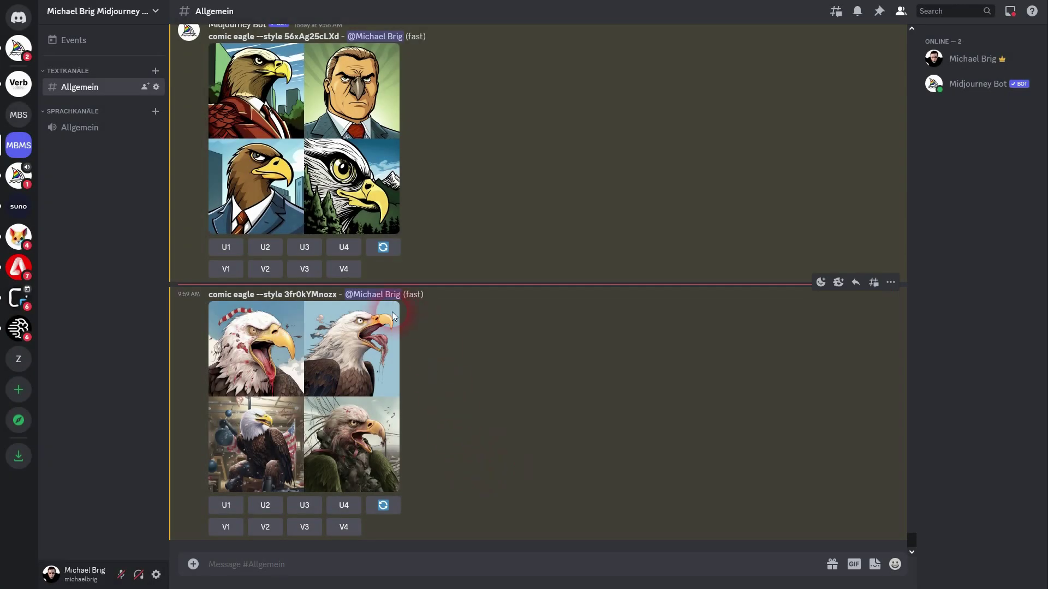
{"action": "left_click_drag", "start_coordinate": [276, 295], "coordinate": [338, 300]}
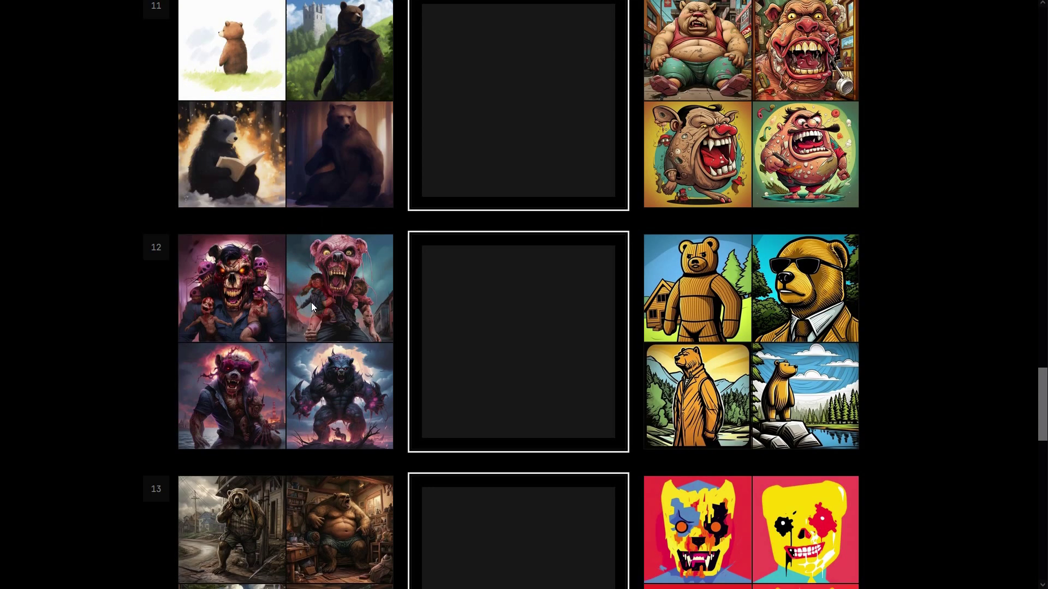
{"action": "mouse_move", "coordinate": [311, 303]}
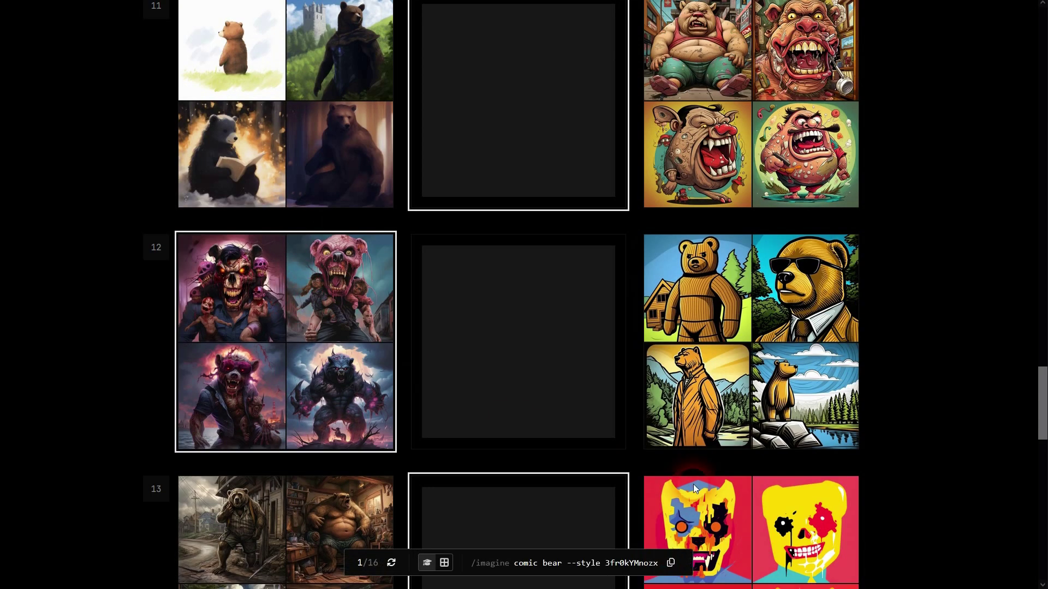
{"action": "left_click_drag", "start_coordinate": [629, 563], "coordinate": [660, 566]}
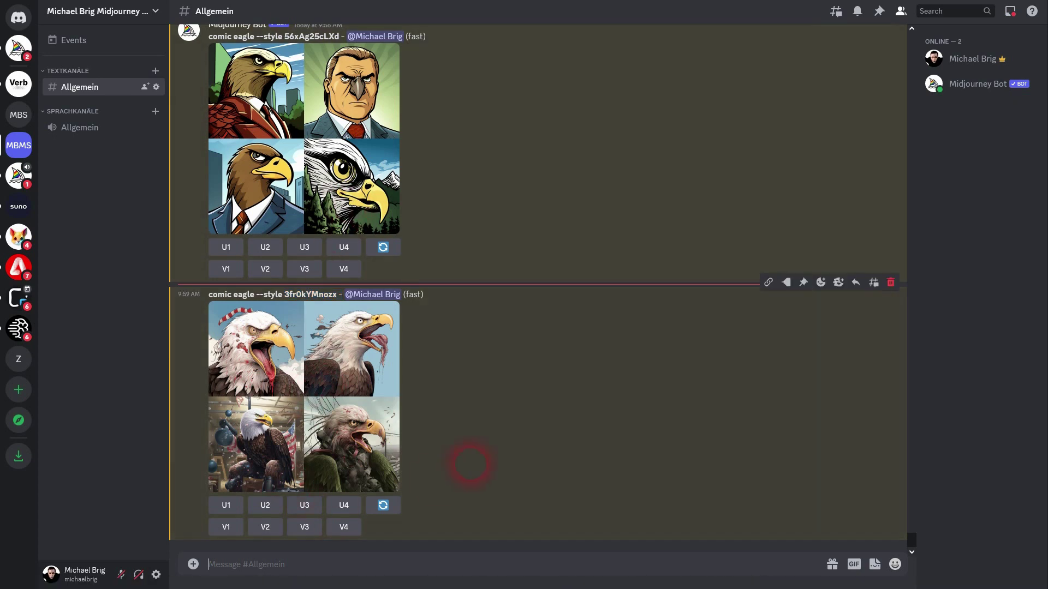
Step: Start an /imagine prompt from the saved comic bear style prompt, replacing 'bear' with 'eagle'
{"action": "type", "text": "/ima"}
{"action": "left_click", "coordinate": [360, 524]}
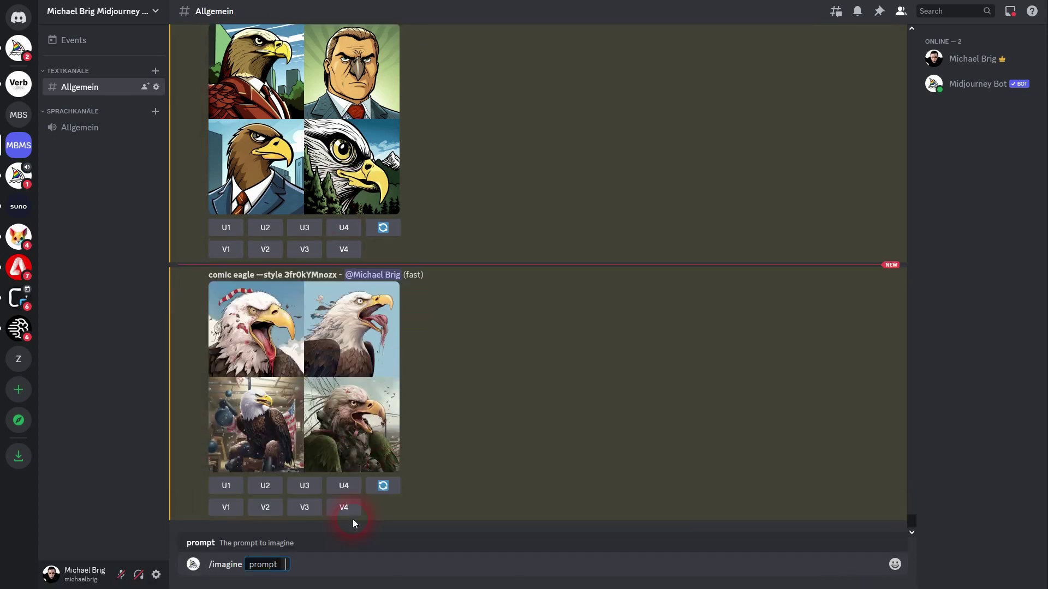
{"action": "key", "text": "ctrl+v"}
{"action": "double_click", "coordinate": [322, 565]}
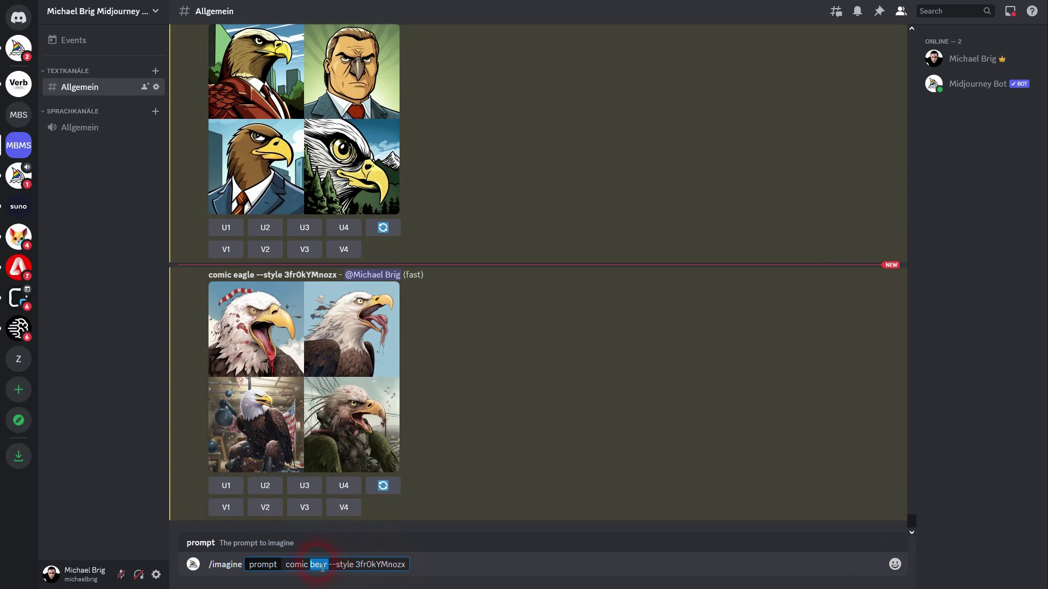
{"action": "type", "text": "eagle"}
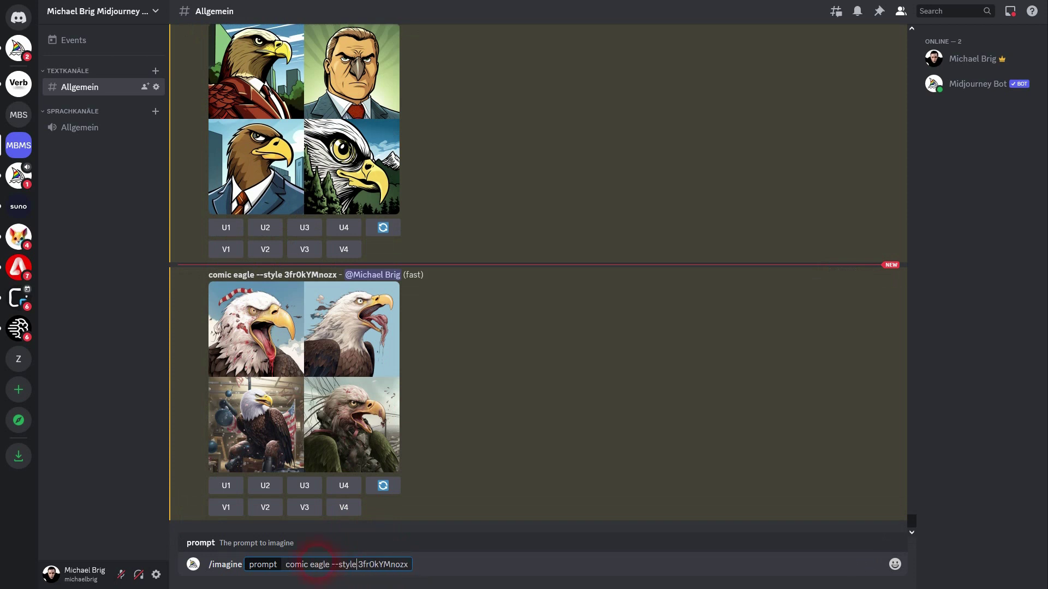
Step: Append --stylize 750 to the prompt, checking the docs for the value, and submit it
{"action": "key", "text": "End"}
{"action": "type", "text": "--stylize"}
{"action": "key", "text": "alt+Tab"}
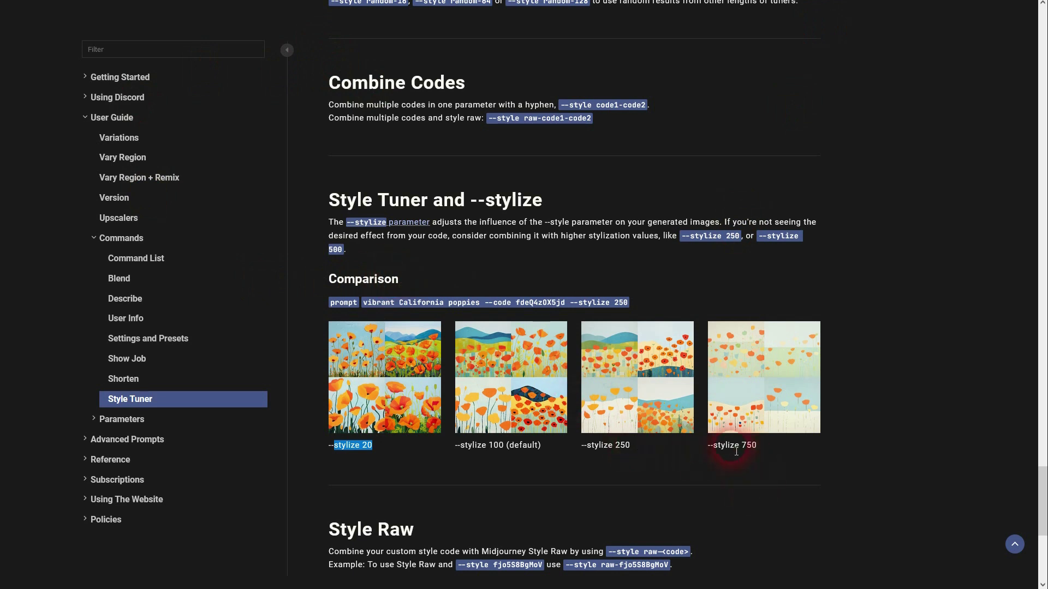
{"action": "left_click_drag", "start_coordinate": [730, 446], "coordinate": [761, 450]}
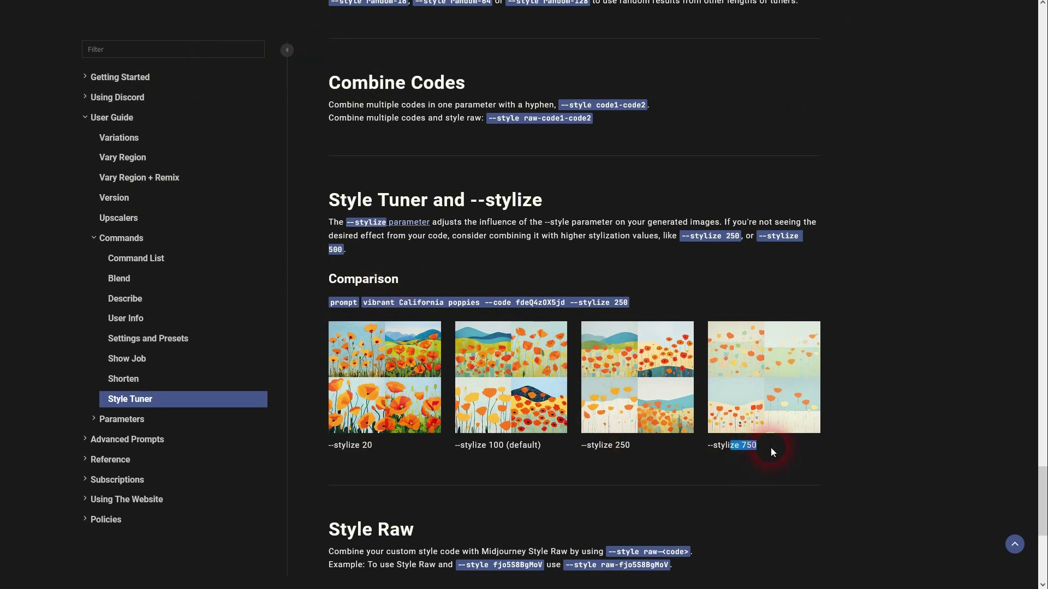
{"action": "key", "text": "alt+Tab"}
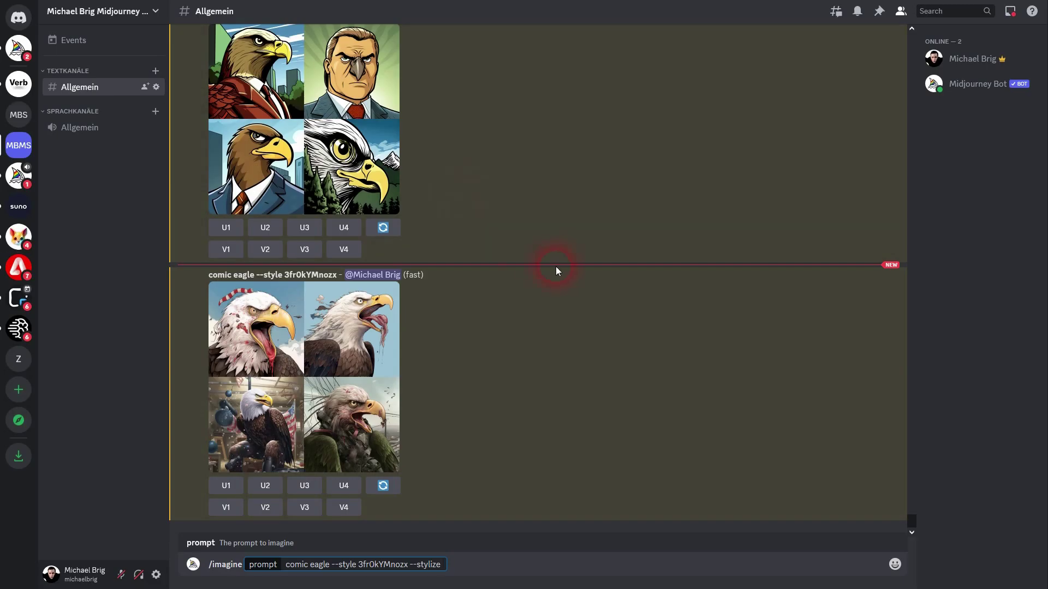
{"action": "type", "text": "750"}
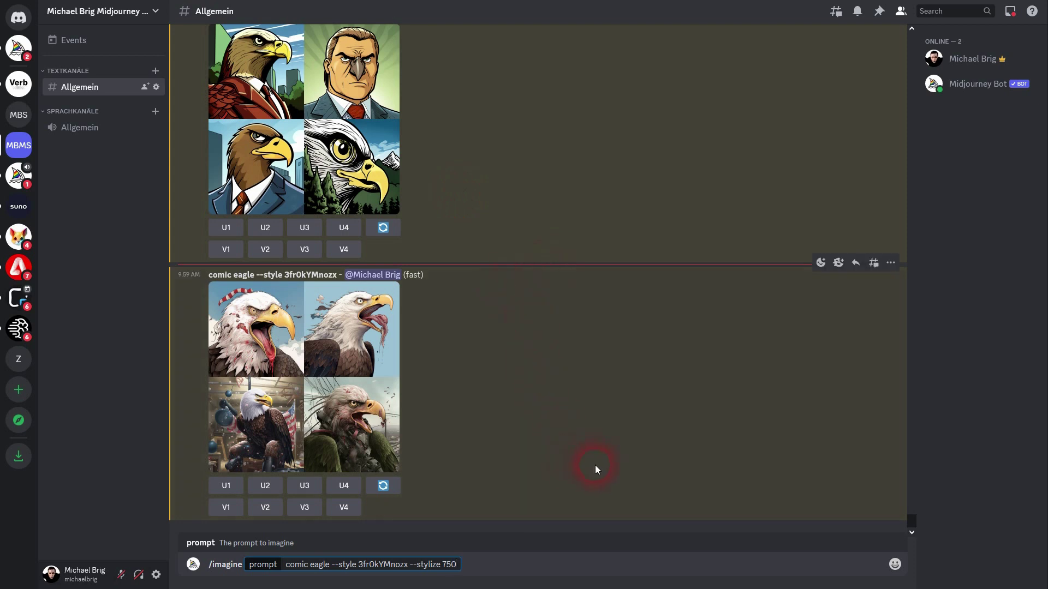
{"action": "key", "text": "Return"}
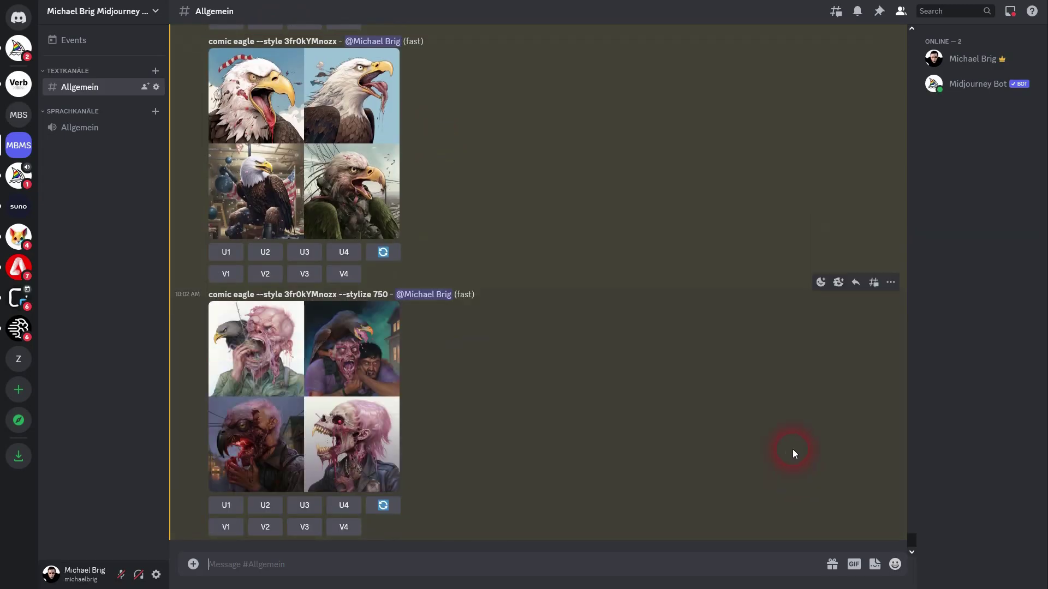
{"action": "left_click", "coordinate": [345, 381]}
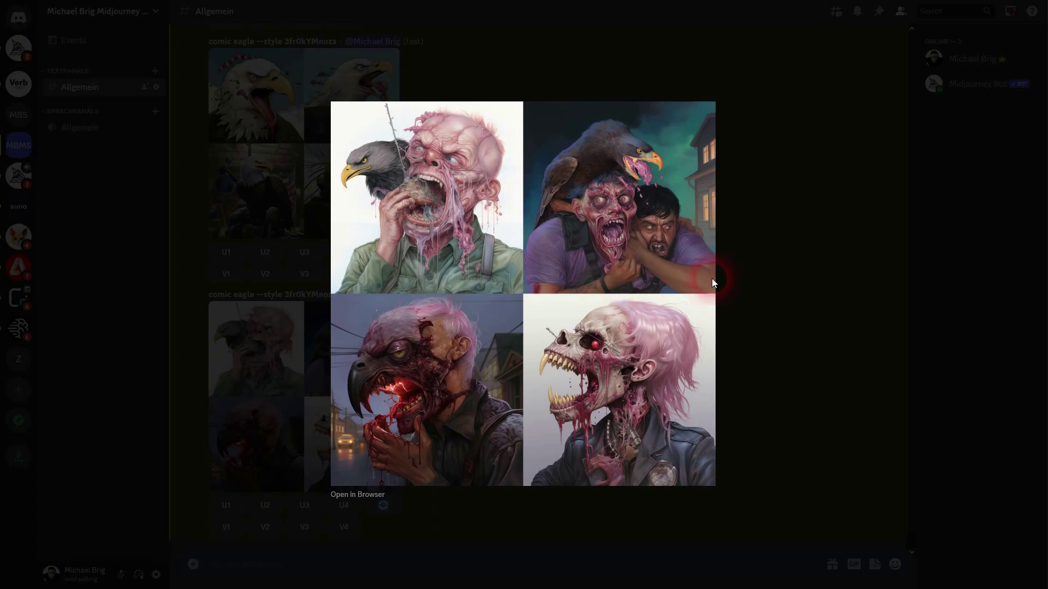
{"action": "left_click", "coordinate": [870, 360]}
{"action": "left_click_drag", "start_coordinate": [351, 298], "coordinate": [431, 343]}
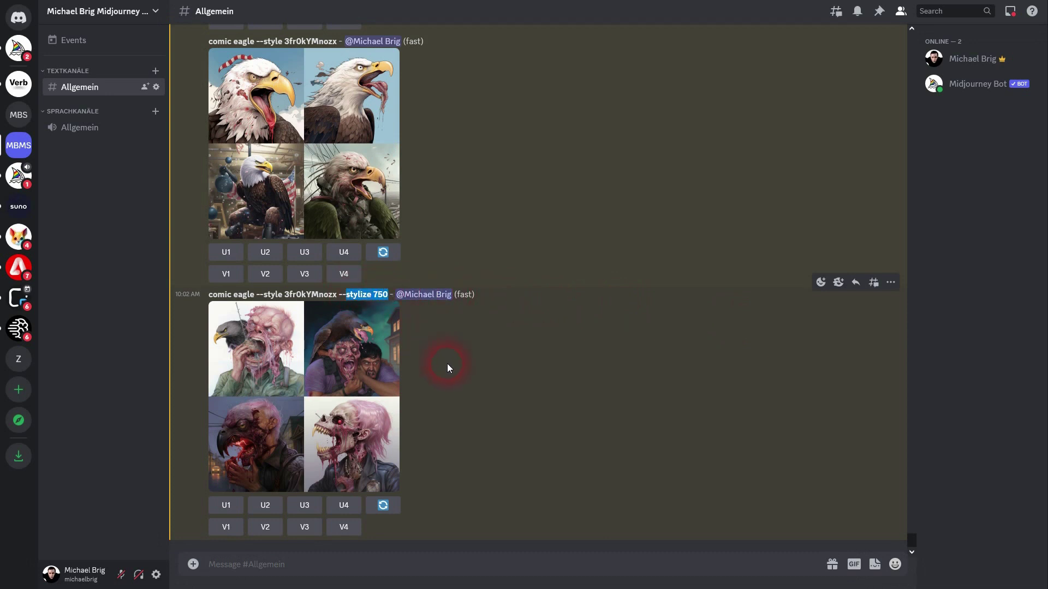